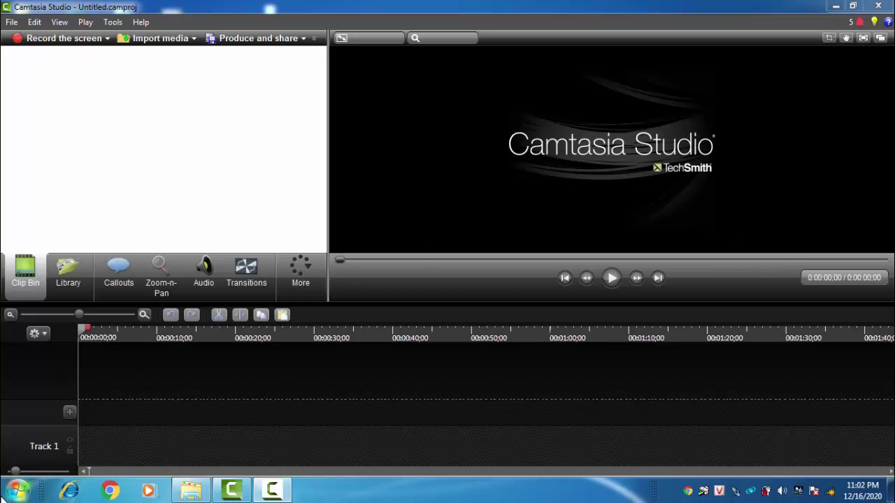
click(17, 489)
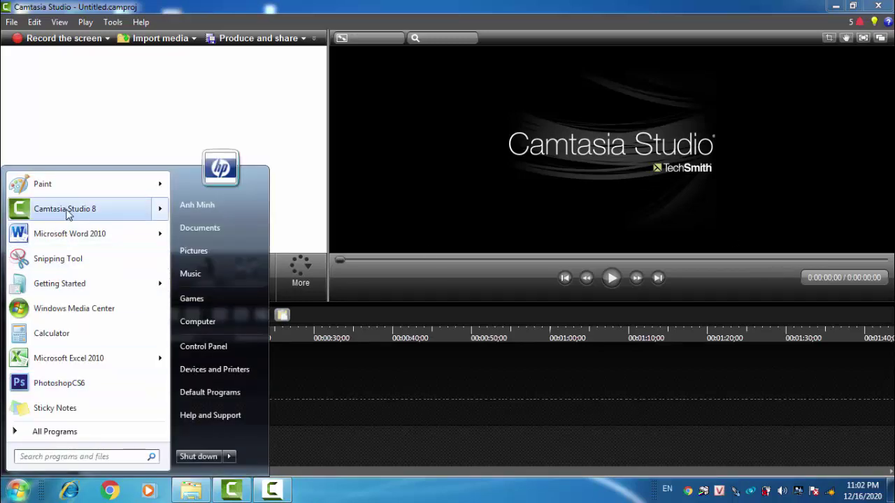
mouse_move(106, 215)
click(552, 346)
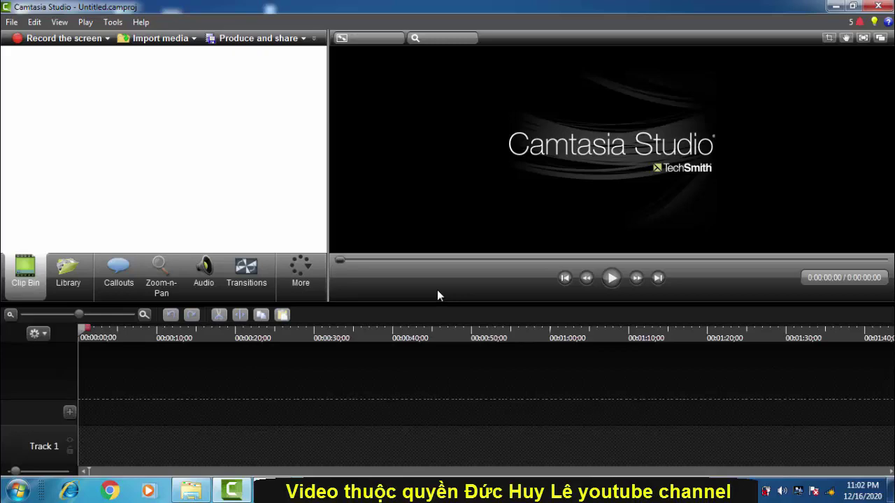
- Switch to the Untitled folder in Windows Explorer and preview the Tuyet roi and Noel videos in the media player
click(190, 494)
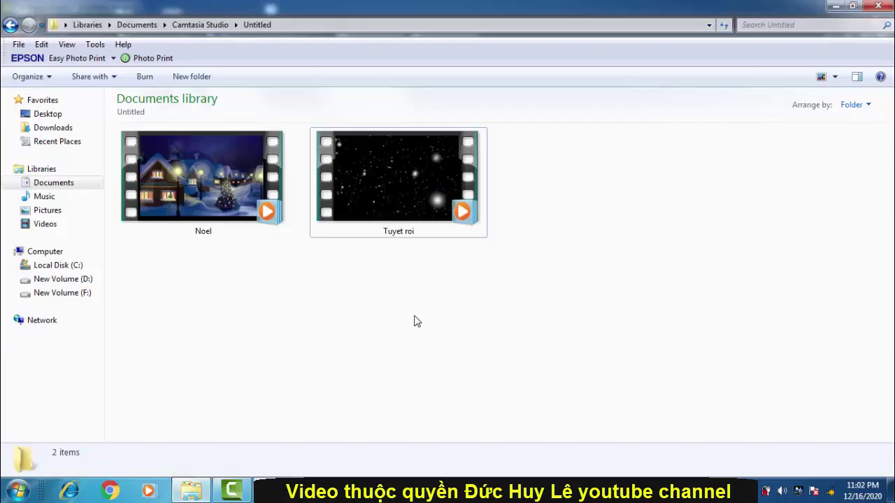
click(399, 183)
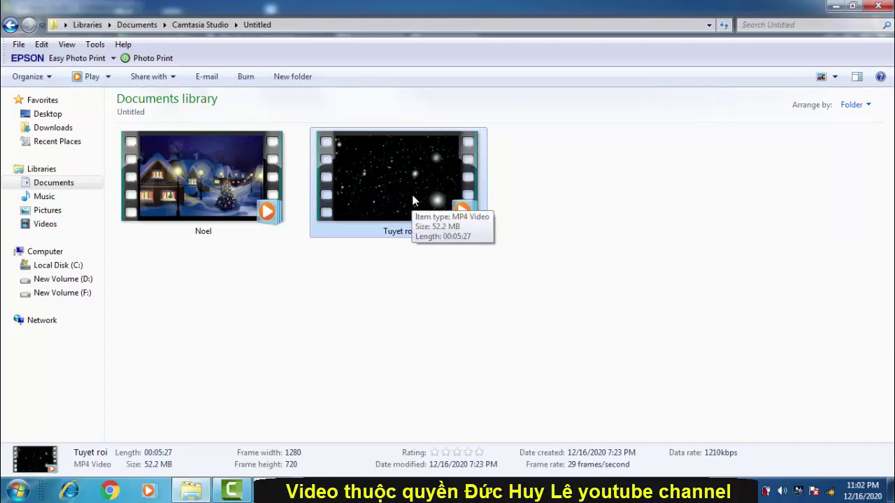
double_click(412, 201)
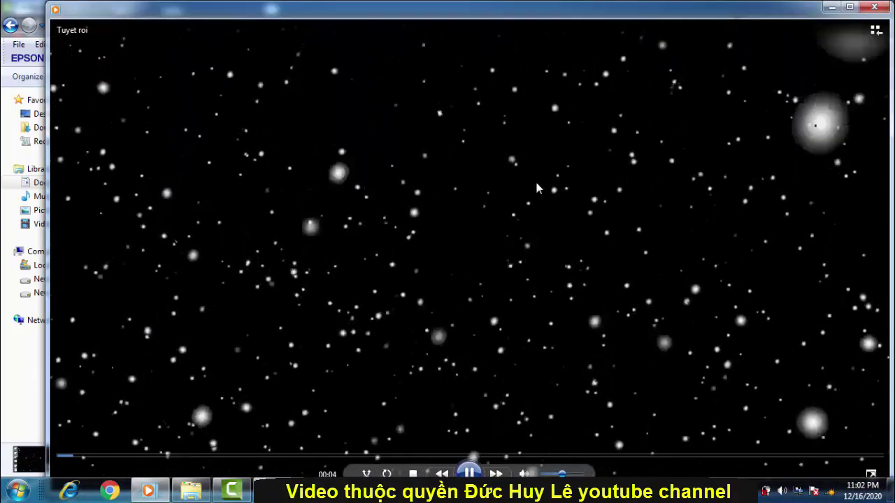
click(873, 7)
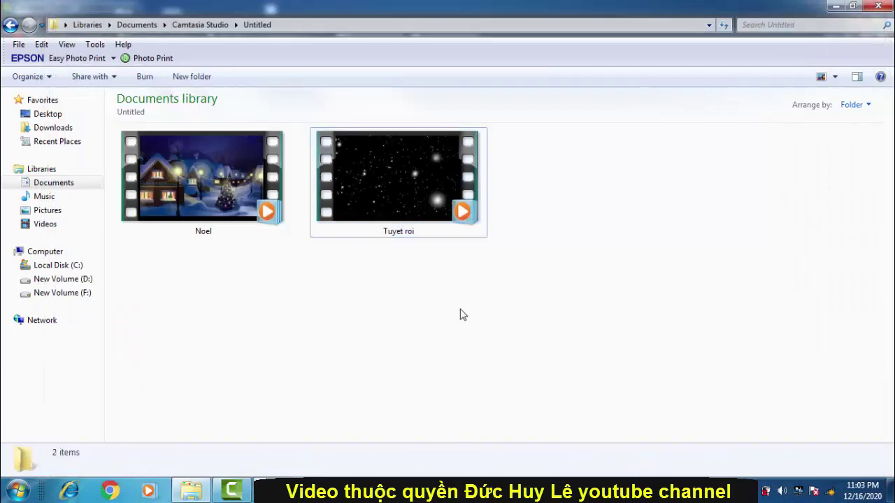
double_click(208, 183)
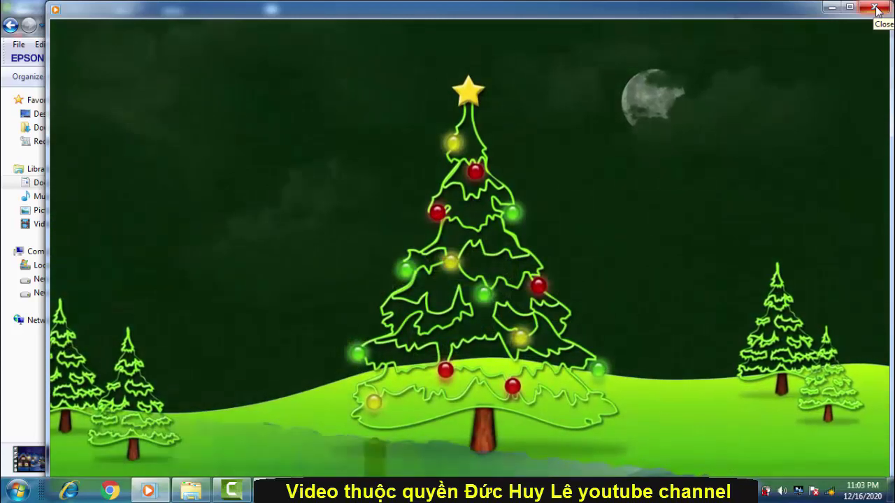
click(876, 7)
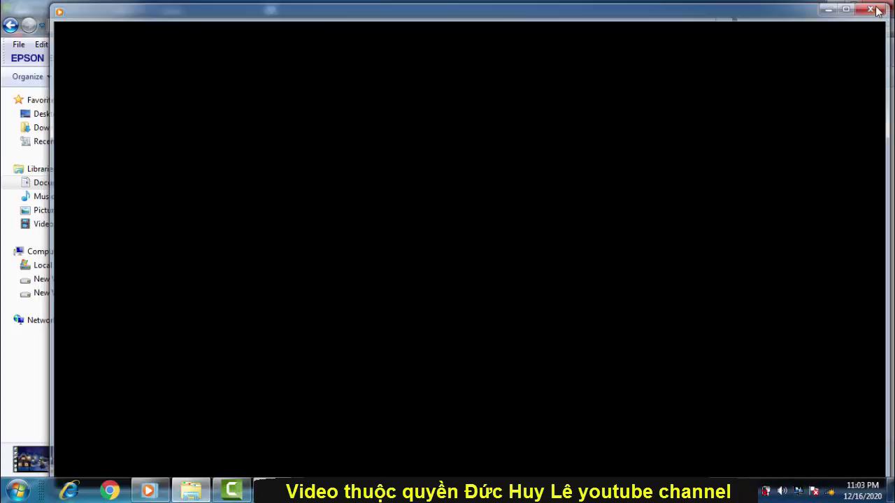
- Switch to Camtasia Studio and import the Noel and Tuyet roi videos from the Documents > Camtasia Studio > Untitled folder
click(231, 490)
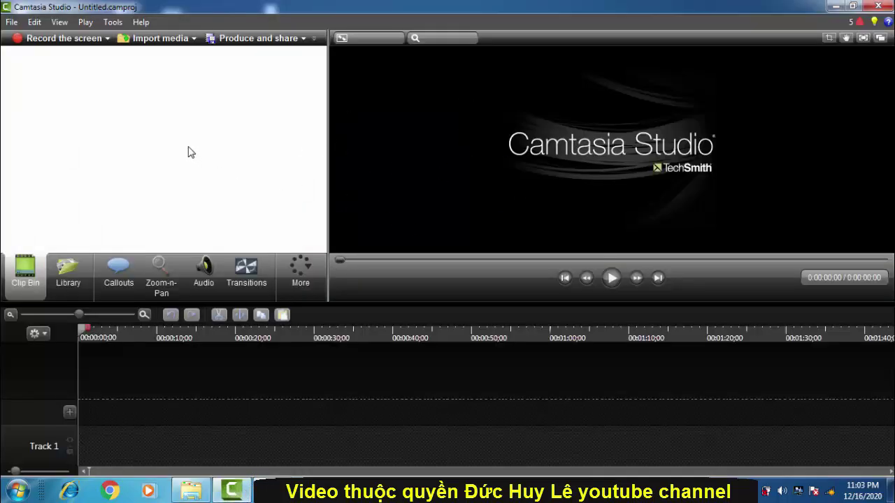
click(147, 39)
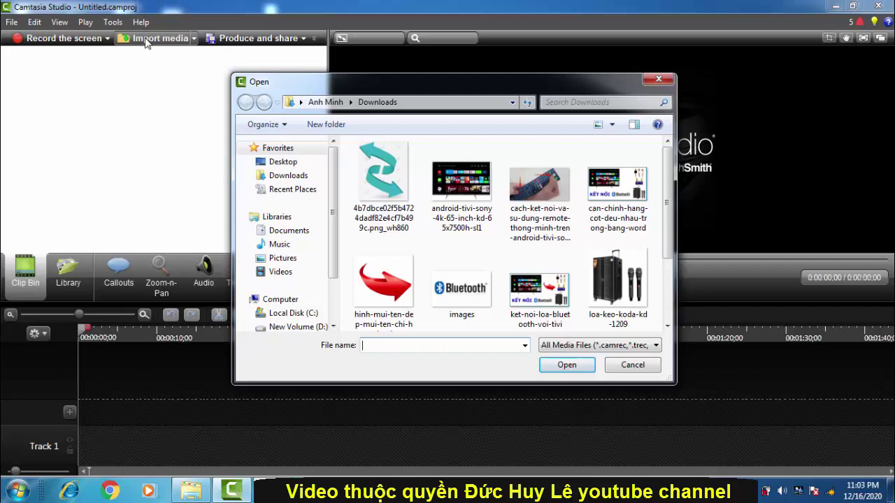
click(284, 230)
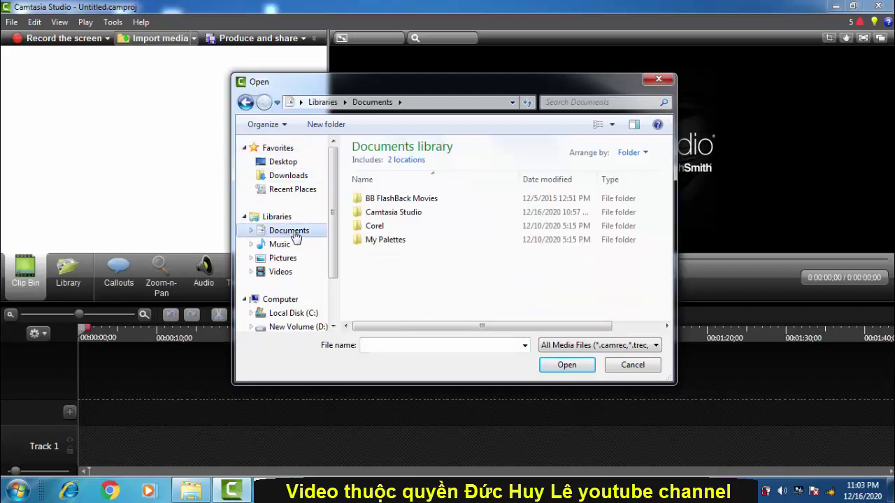
double_click(384, 213)
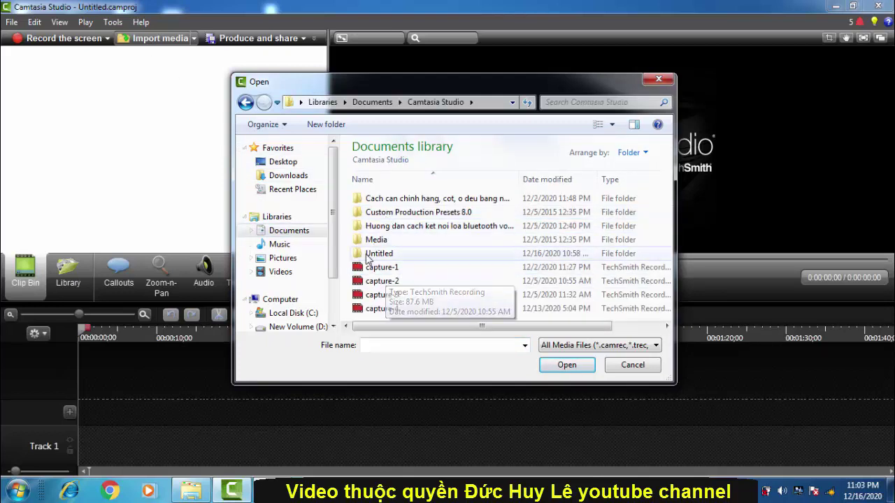
double_click(370, 255)
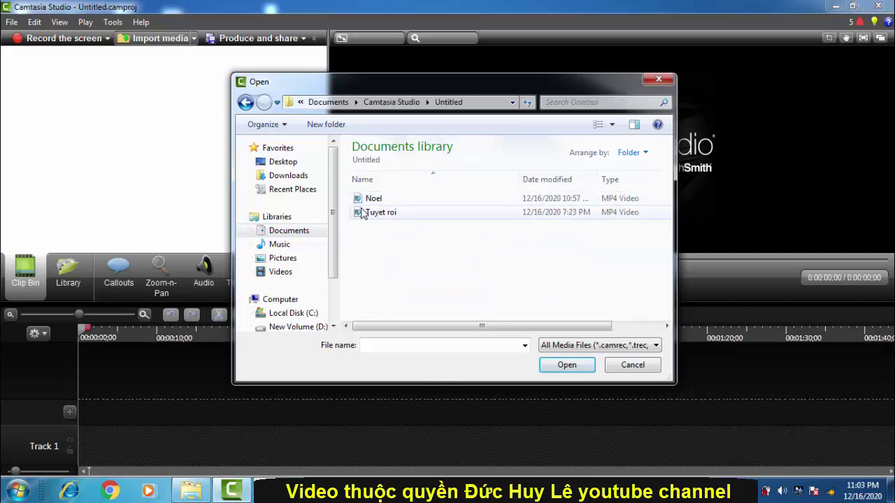
click(392, 213)
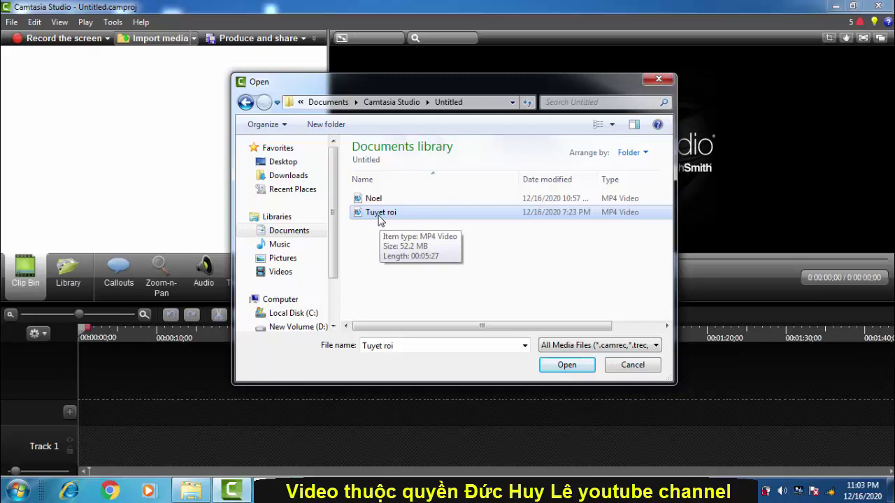
mouse_move(384, 201)
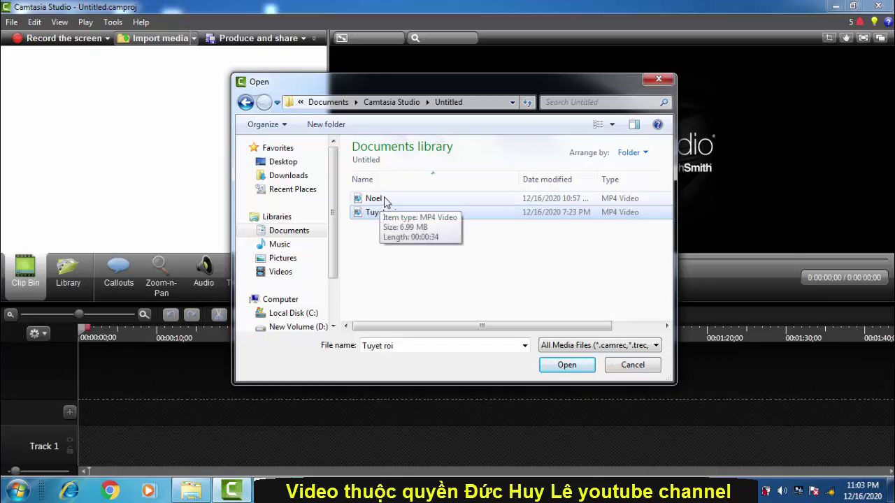
drag(395, 203, 421, 240)
click(566, 364)
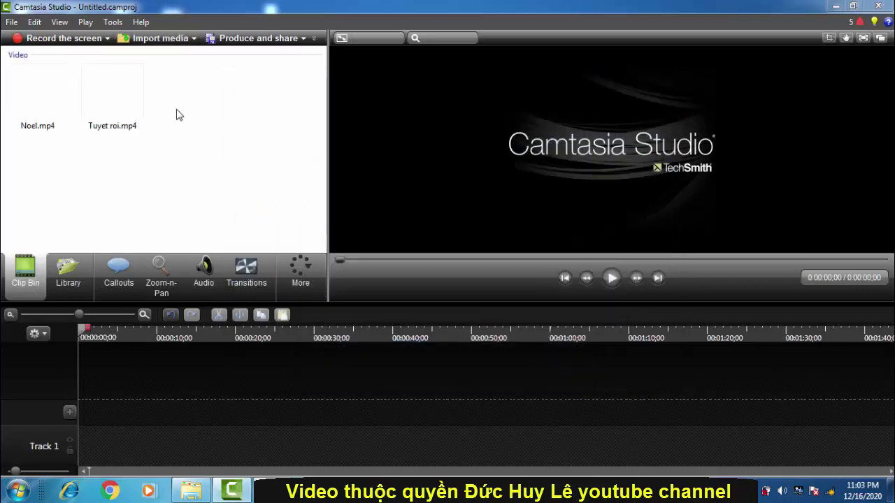
- Place Noel.mp4 on Track 1 so that it starts at the beginning of the timeline
mouse_move(44, 102)
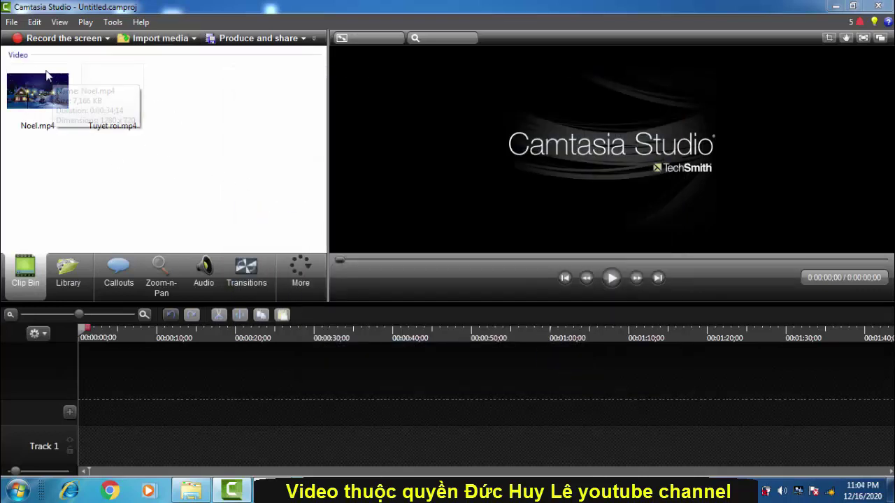
click(35, 107)
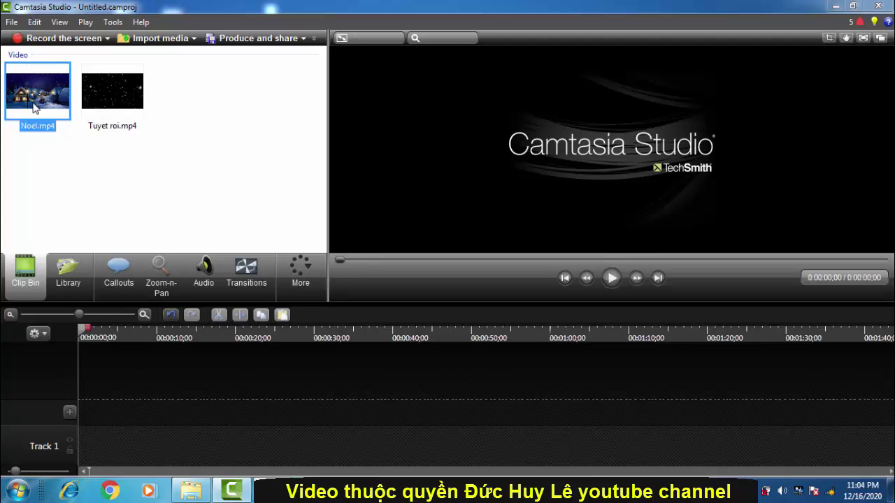
drag(35, 107, 120, 404)
drag(115, 441, 100, 453)
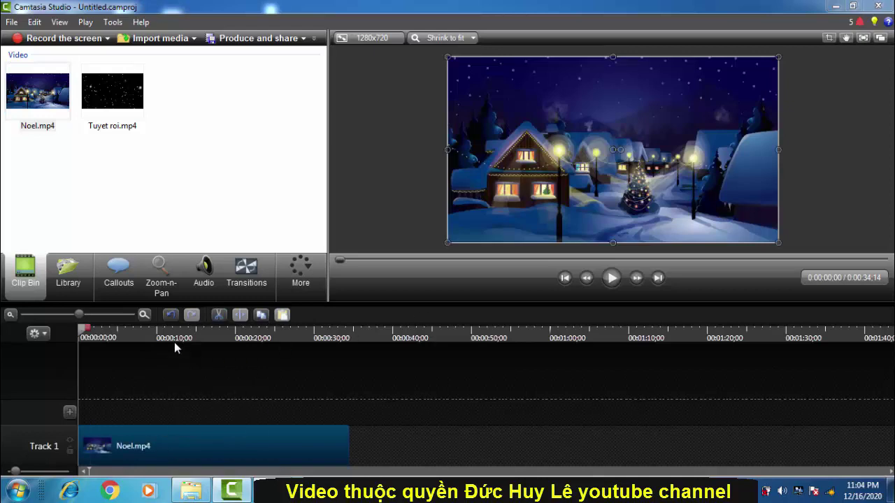
- Scrub through the Noel clip and play a few seconds from near its start, leaving the clip deselected
drag(174, 342, 330, 343)
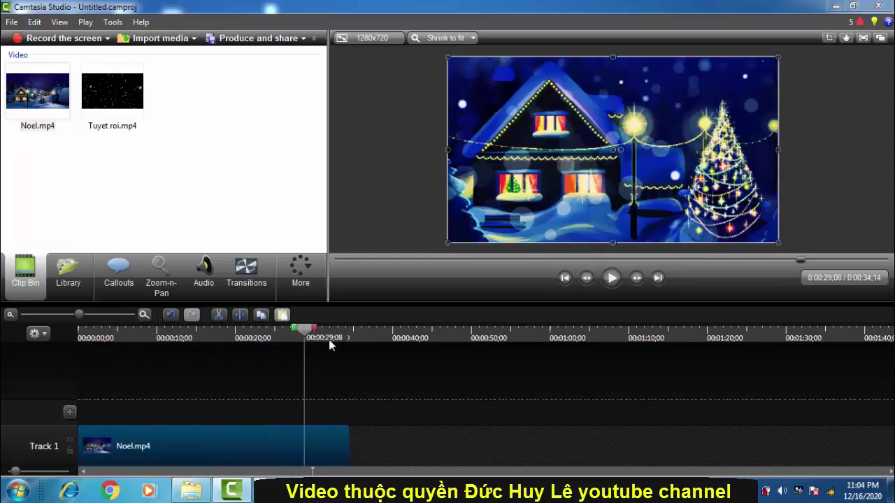
click(99, 338)
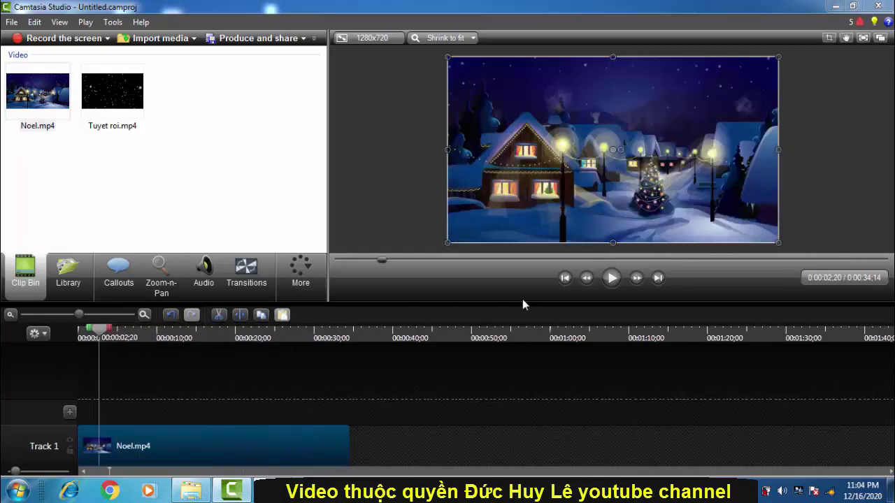
click(616, 281)
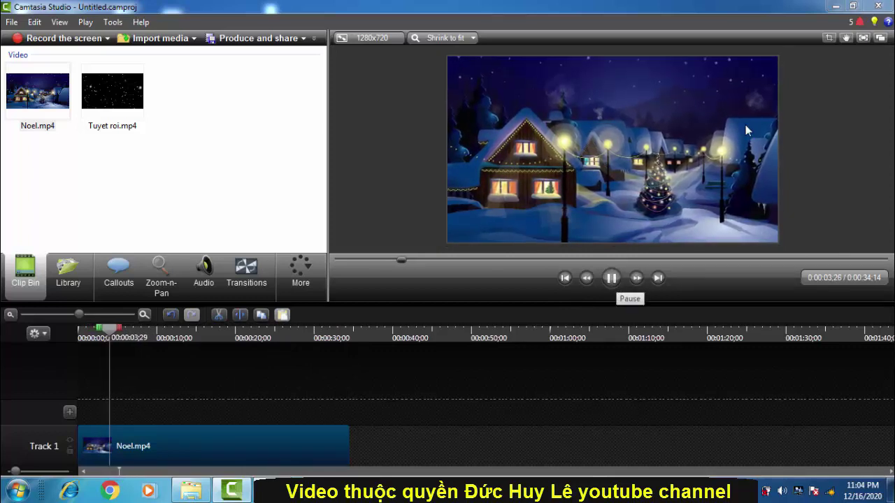
click(611, 278)
click(448, 441)
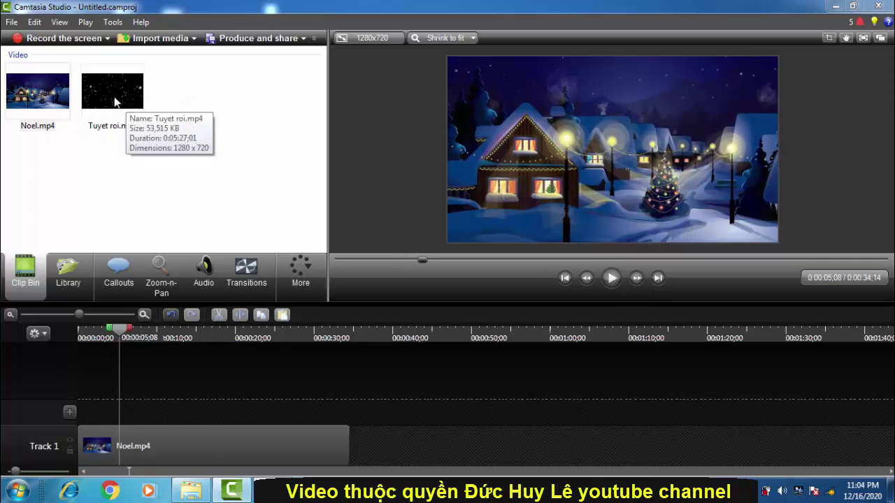
- Place Tuyet roi.mp4 on a new Track 2 above the Noel clip, starting at the beginning of the timeline
drag(117, 103, 87, 407)
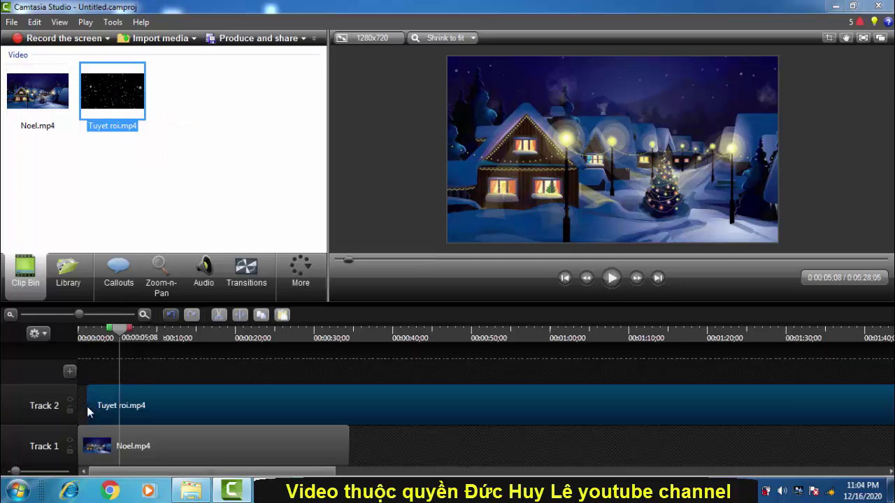
click(211, 415)
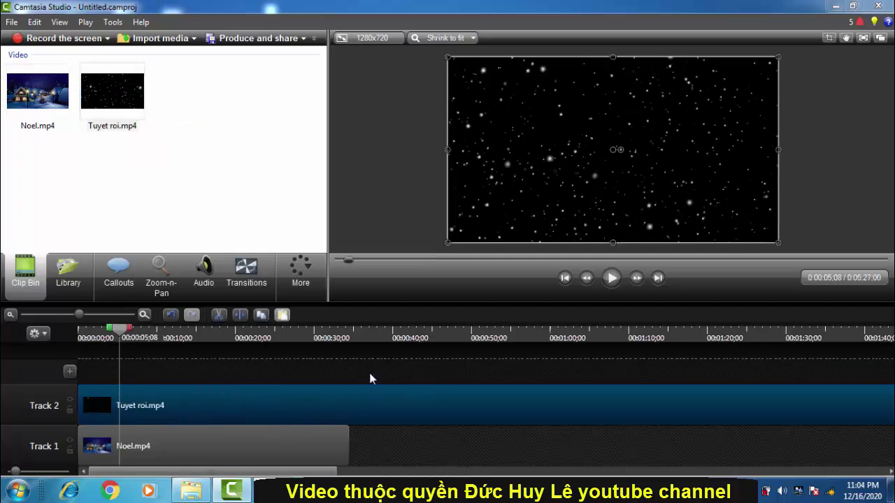
- Split the Tuyet roi clip at 0:00:34;14, where the Noel clip ends, and delete the excess part after the split
click(405, 336)
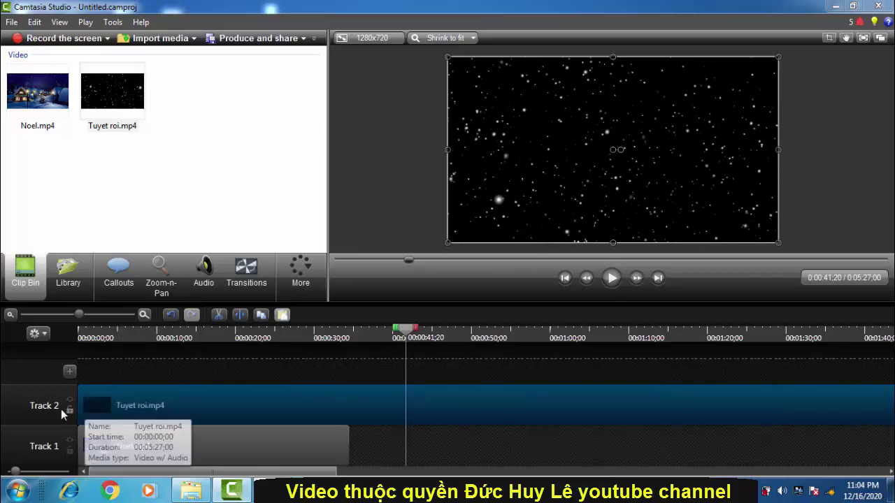
drag(410, 338, 354, 341)
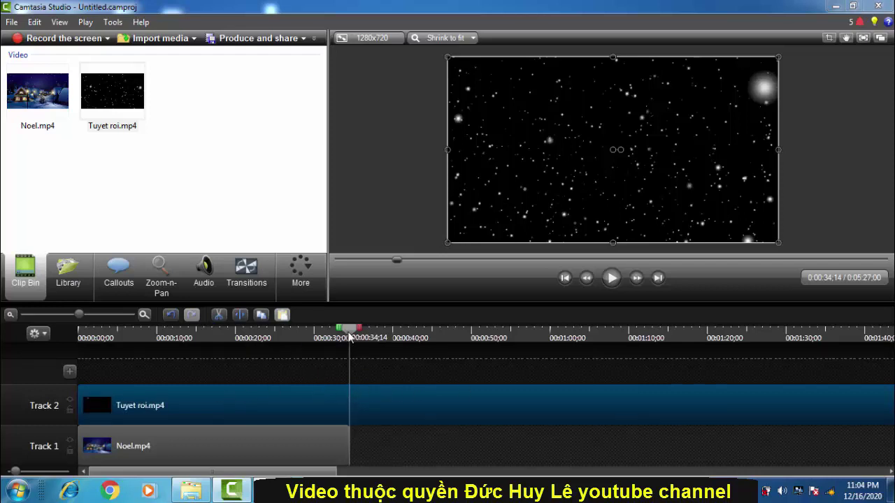
mouse_move(349, 338)
mouse_down()
mouse_move(363, 332)
mouse_move(351, 332)
mouse_up()
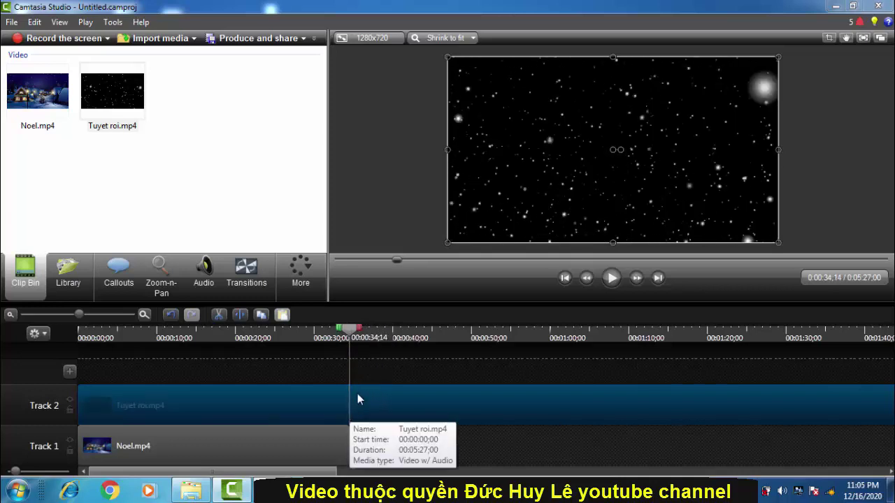
click(34, 23)
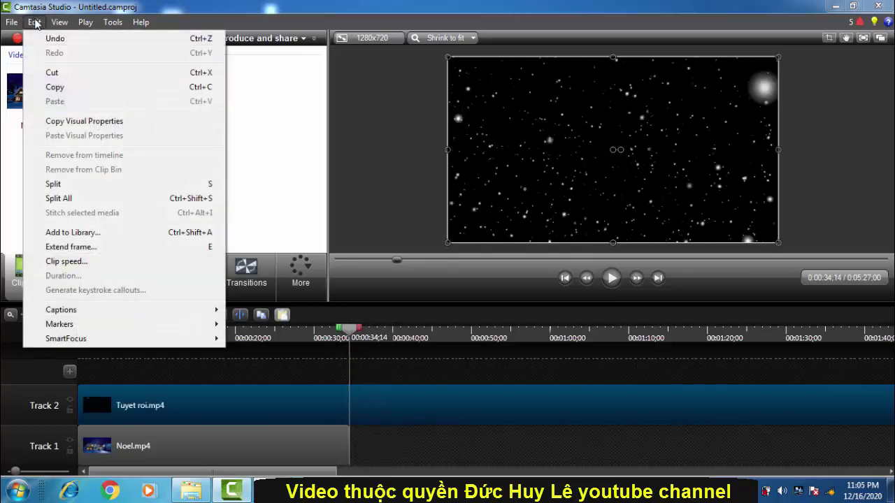
click(64, 185)
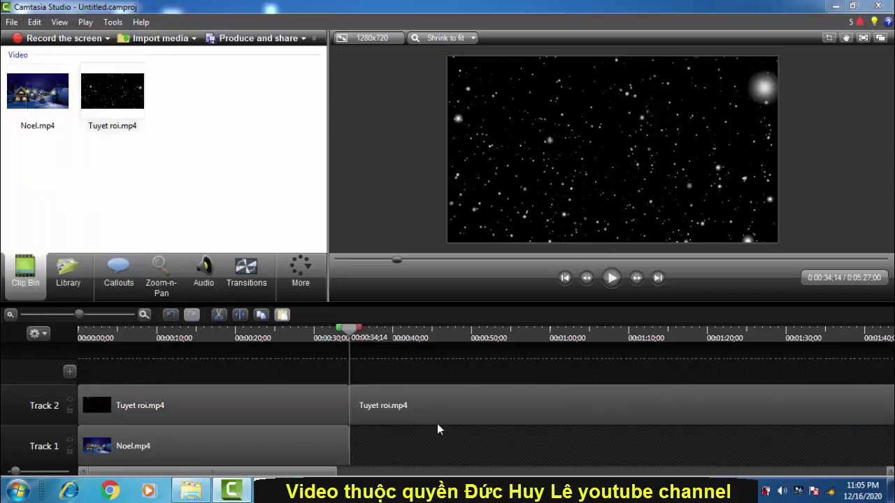
click(446, 406)
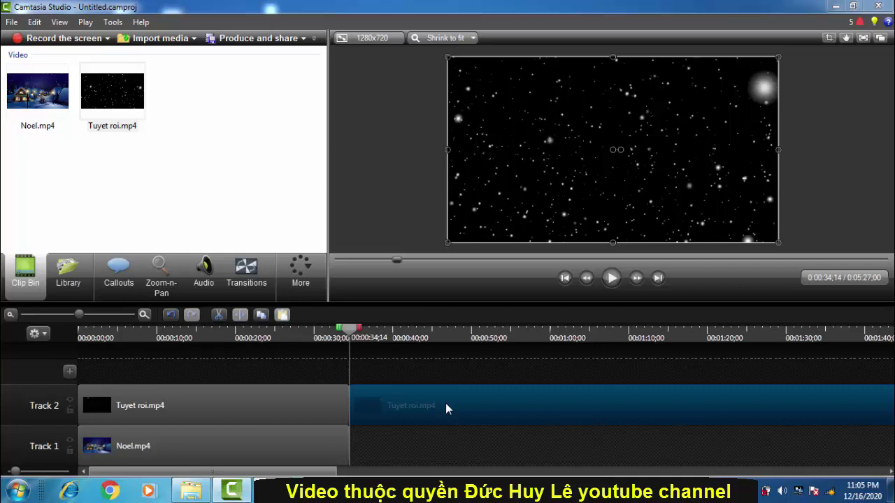
key(Delete)
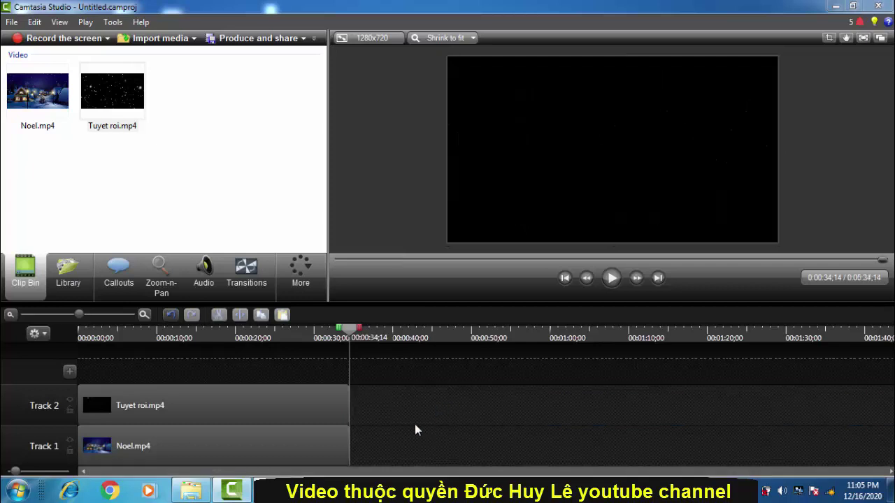
- Check the trimmed Tuyet roi clip in the preview at 0:00:27;28 and 0:00:04;05
click(298, 337)
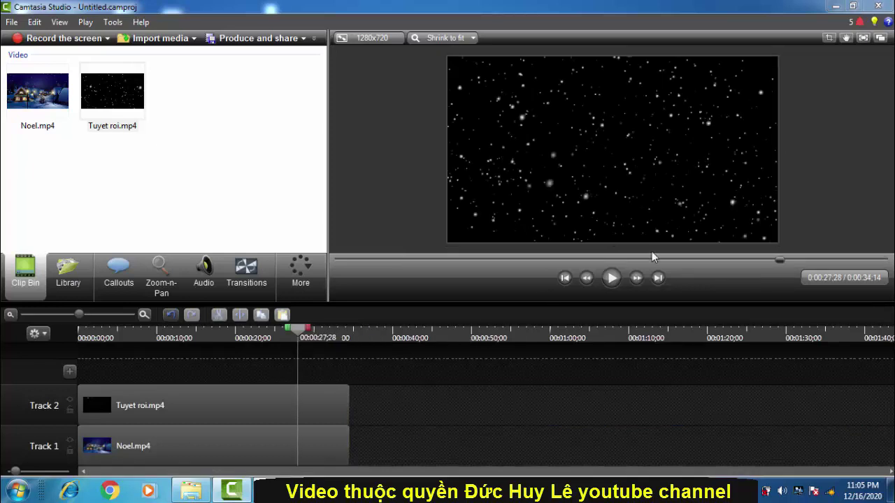
click(110, 338)
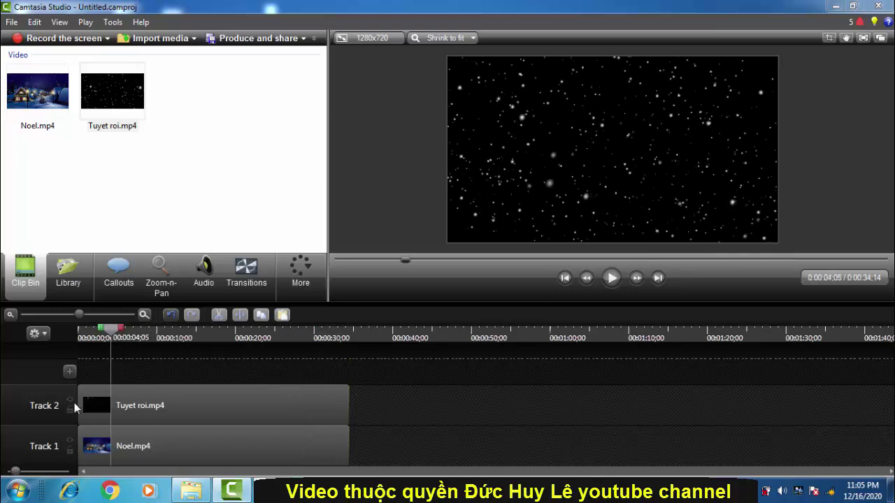
click(73, 409)
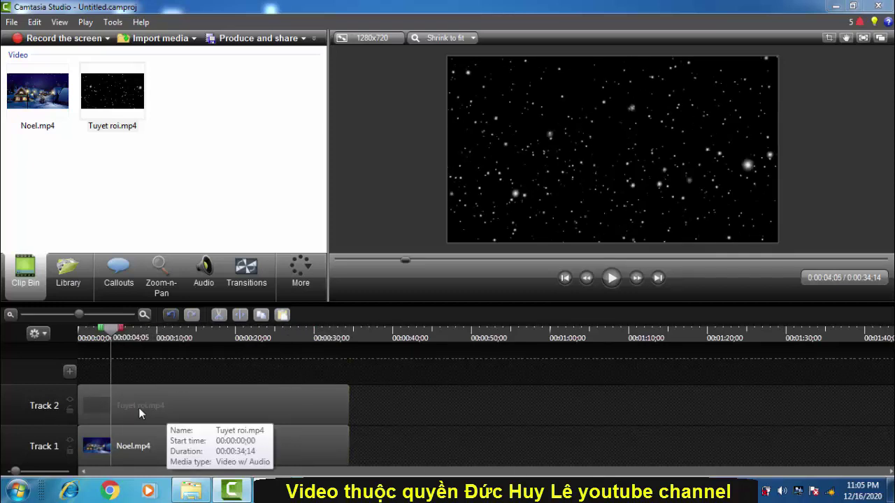
- Play the stacked Tuyet roi and Noel clips from 0:00:04;05 to 0:00:07;15 to check the overlay
click(69, 410)
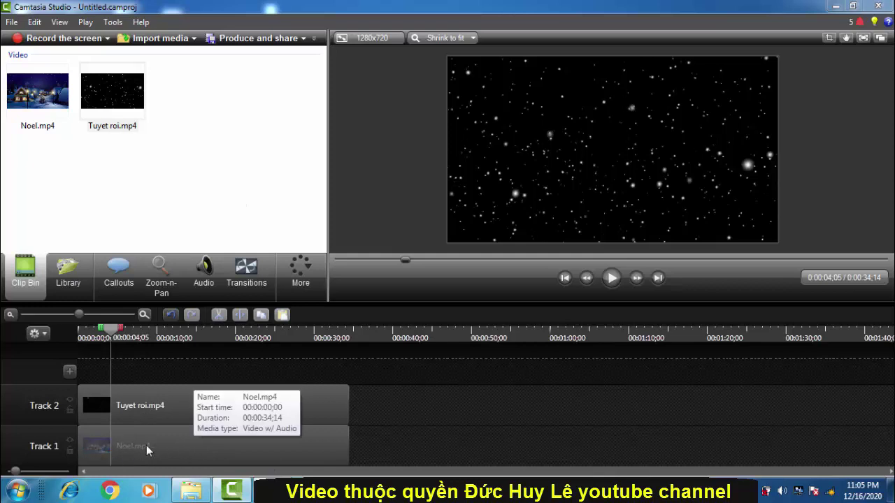
click(612, 278)
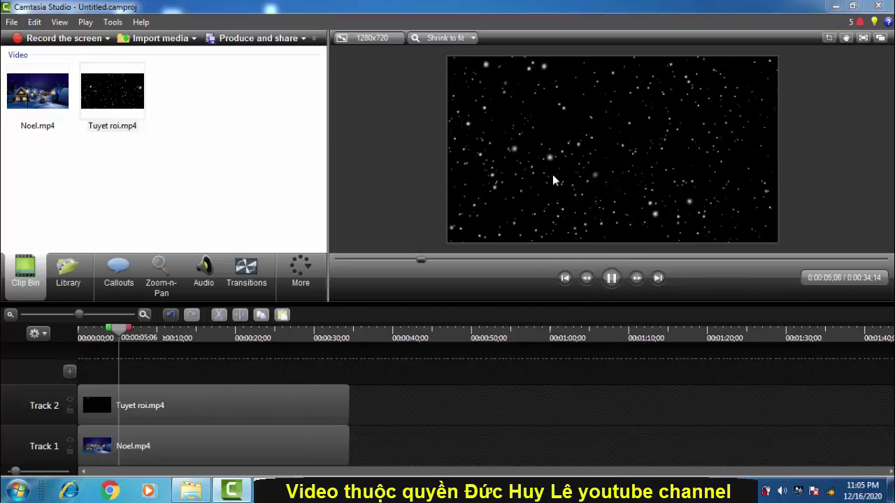
click(612, 278)
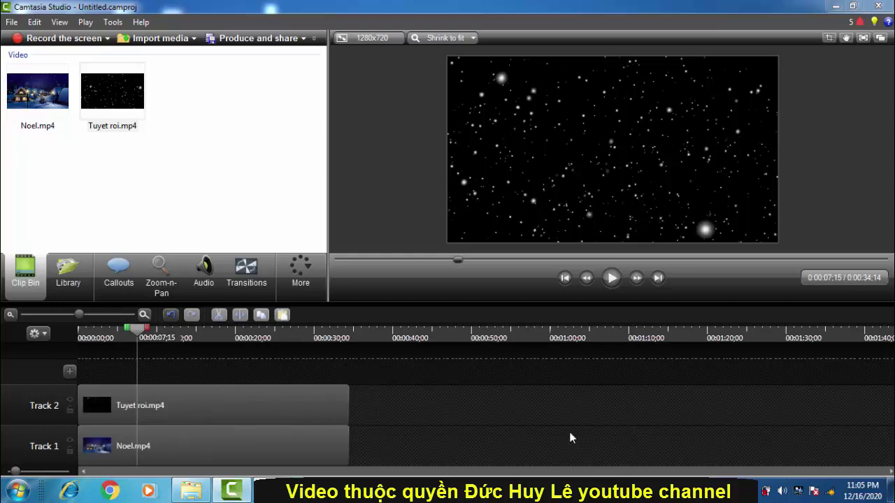
- Apply the Remove a color visual effect to the Tuyet roi clip on Track 2, with black as the removed color
click(192, 409)
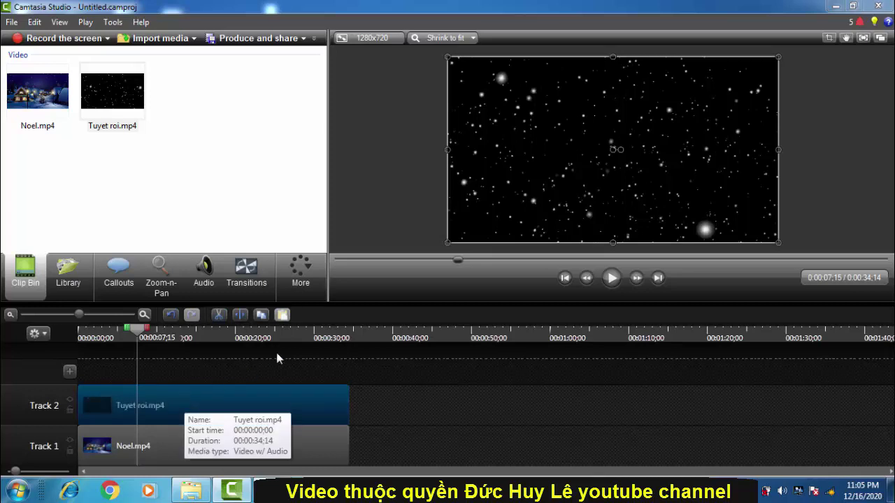
click(308, 268)
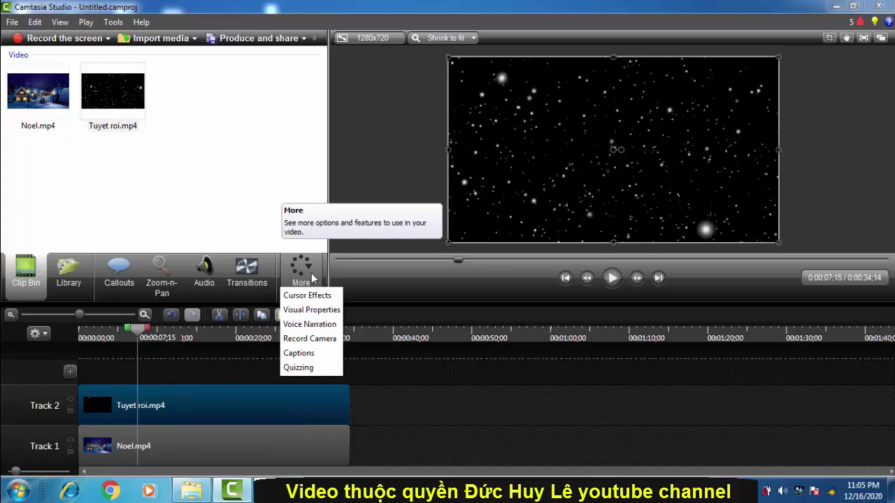
click(313, 311)
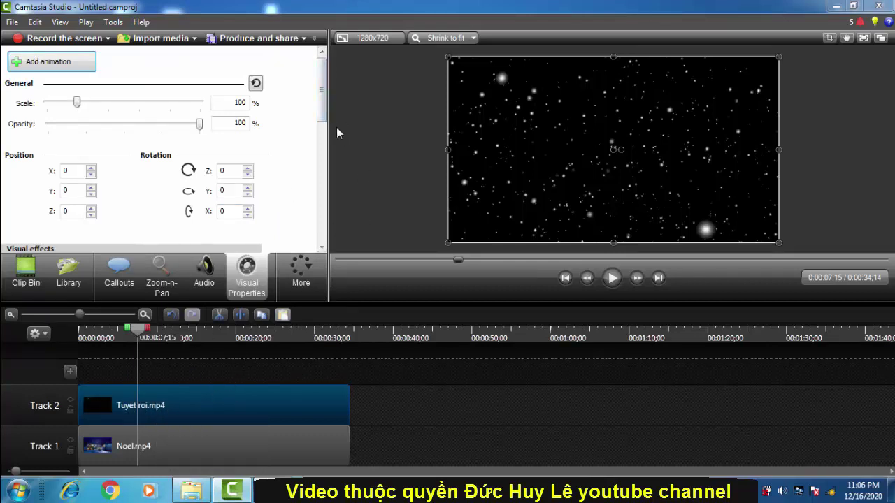
drag(322, 123, 325, 175)
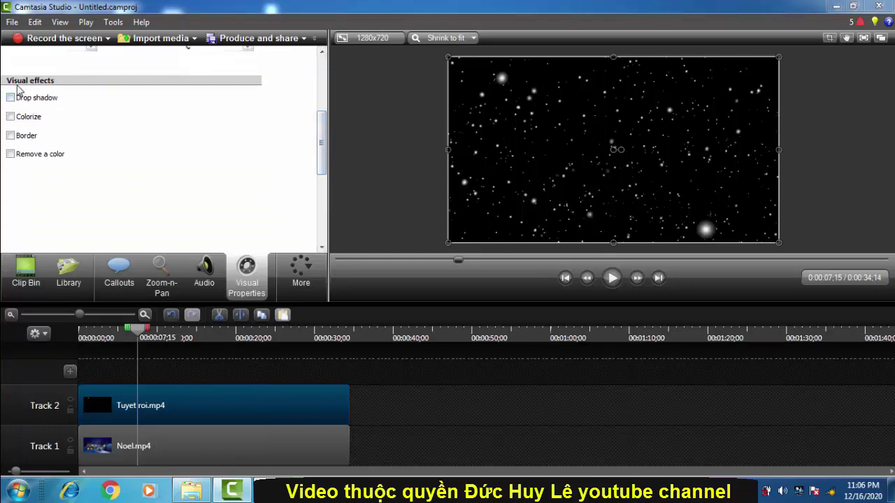
click(10, 155)
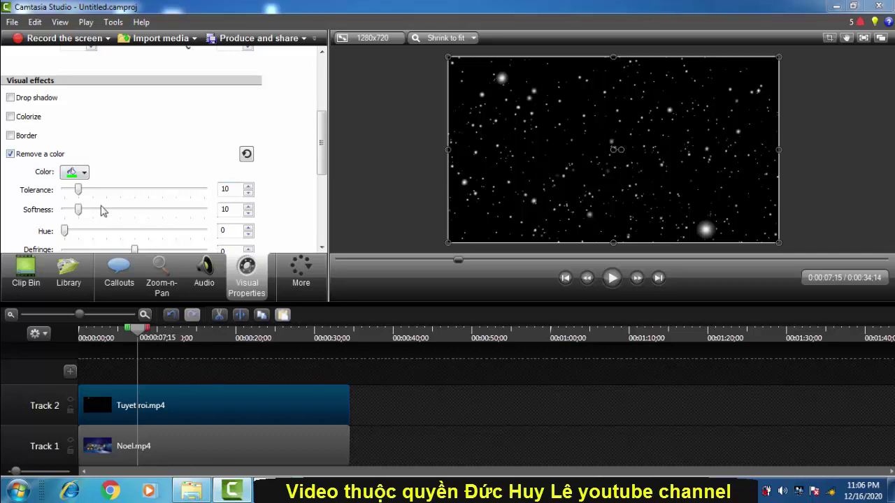
click(84, 174)
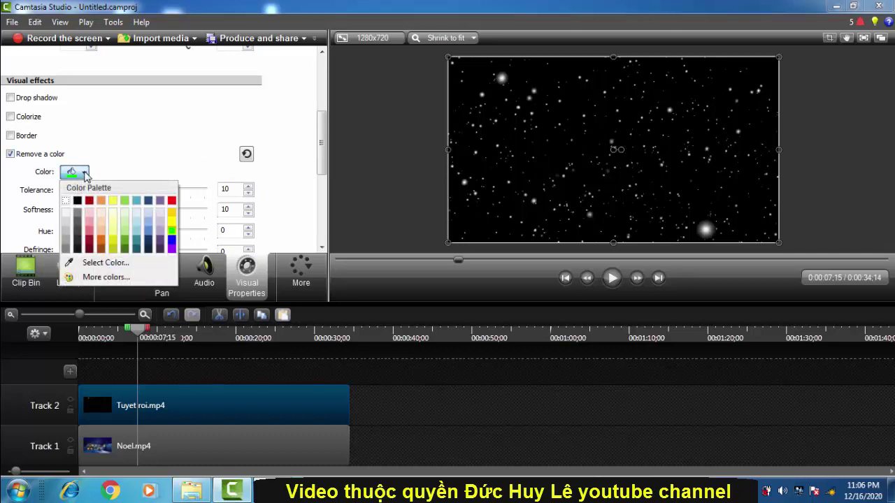
click(77, 203)
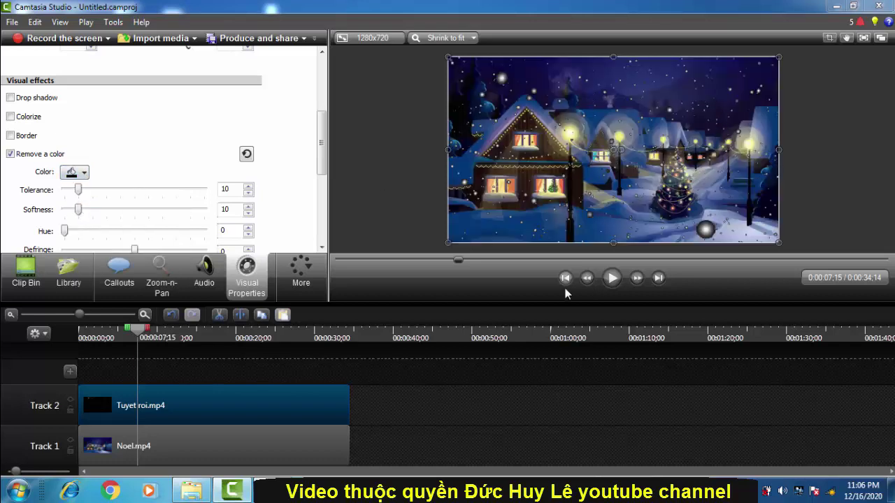
- Play the combined clips from the beginning to about 0:00:12;12 to check the snow over the Noel video
click(91, 338)
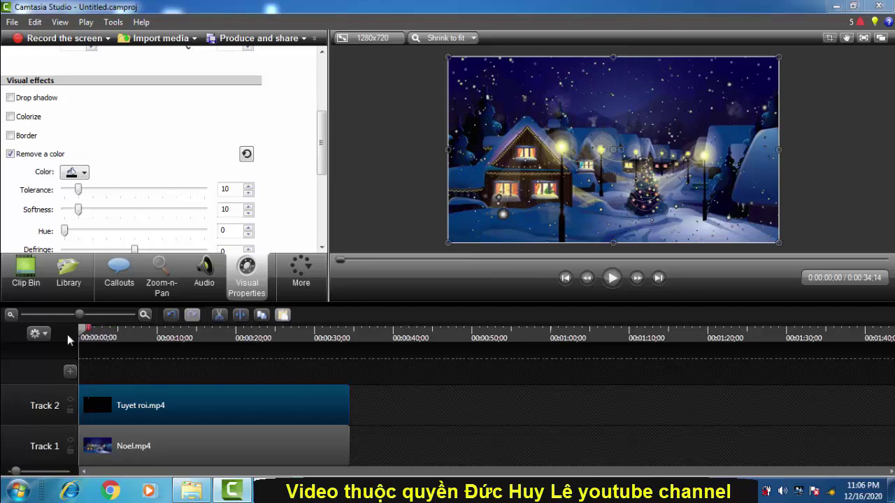
click(611, 279)
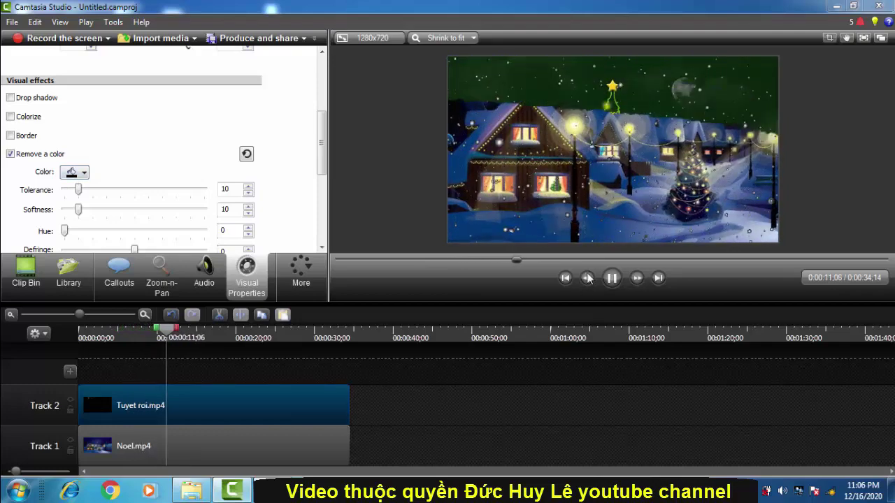
click(612, 278)
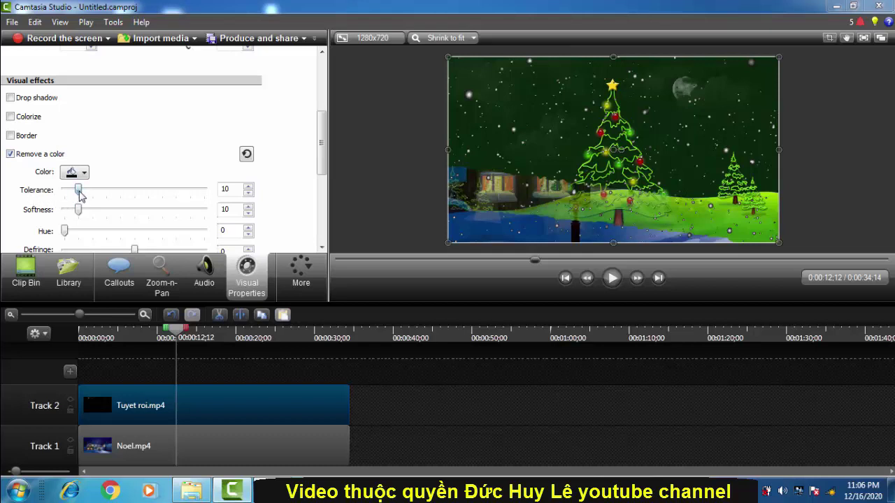
- Try a color removal tolerance of 62 and check the overlay at several points between 0:00:03;25 and 0:00:16;25
drag(79, 195, 154, 196)
mouse_move(209, 341)
mouse_down()
mouse_move(200, 338)
mouse_move(237, 341)
mouse_move(210, 339)
mouse_up()
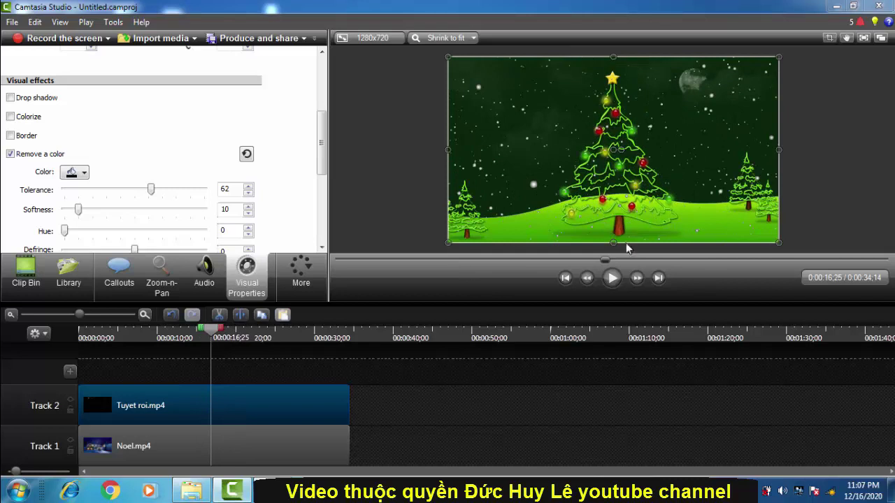
click(262, 340)
click(137, 338)
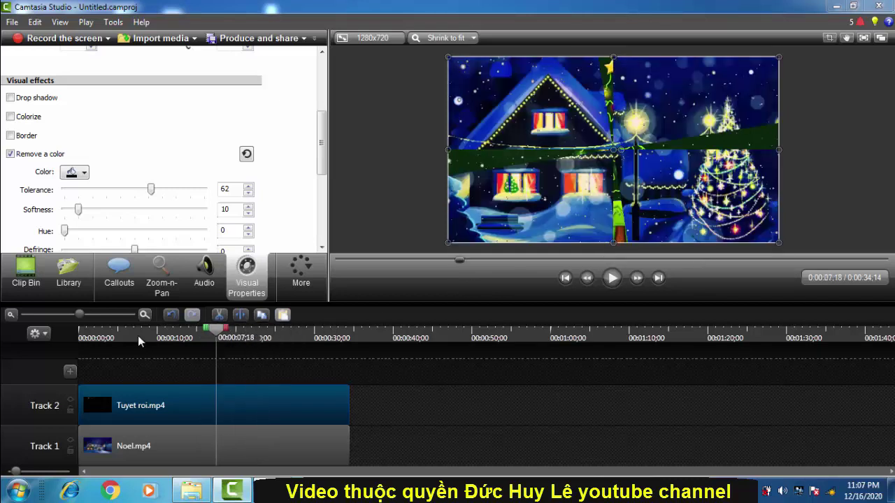
click(110, 338)
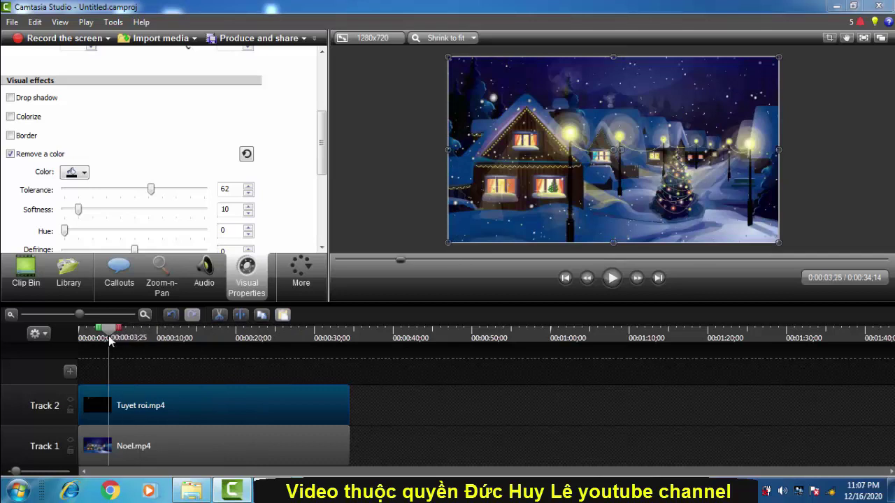
click(122, 338)
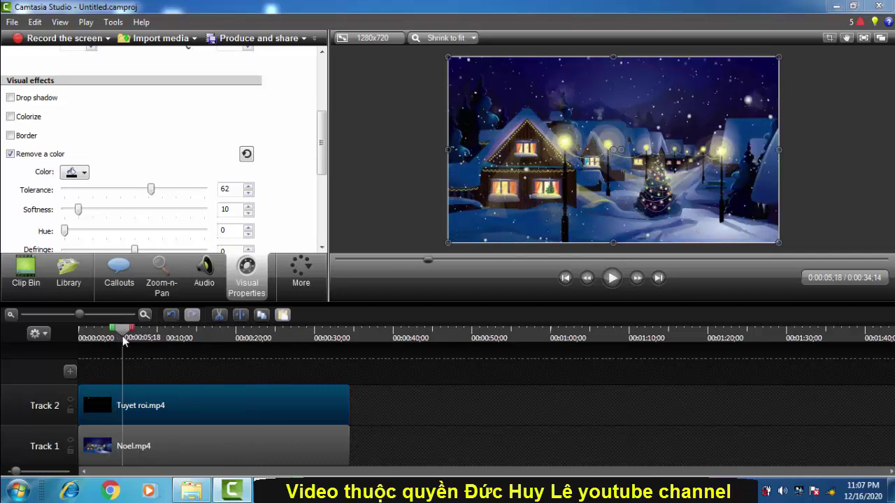
click(138, 338)
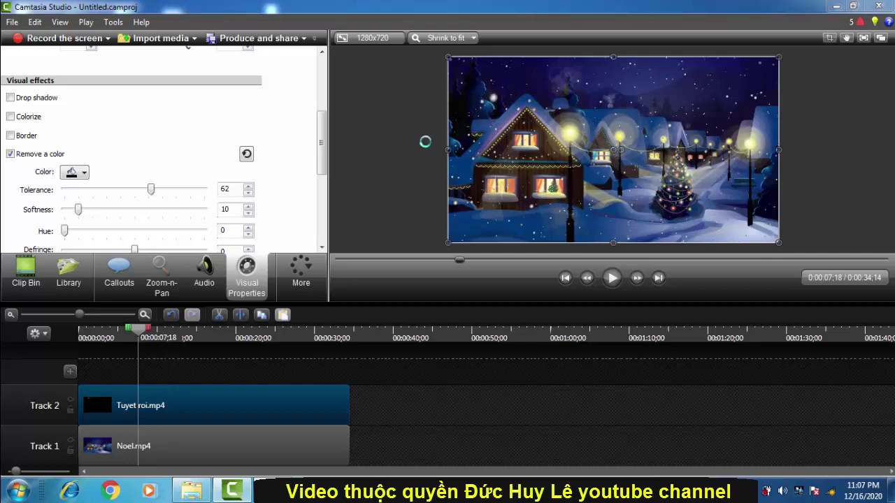
- Try color removal tolerances of 0 and 70, and settle on softness 70 with tolerance 24
drag(168, 194, 65, 204)
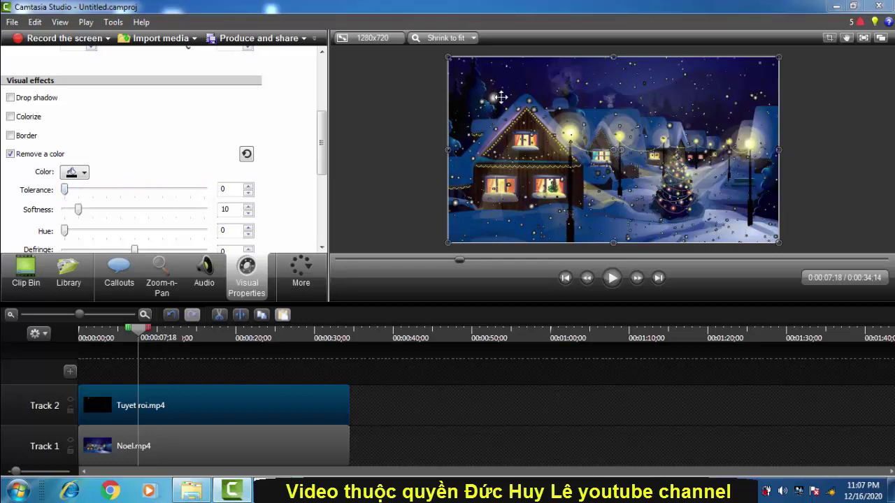
drag(66, 195, 165, 201)
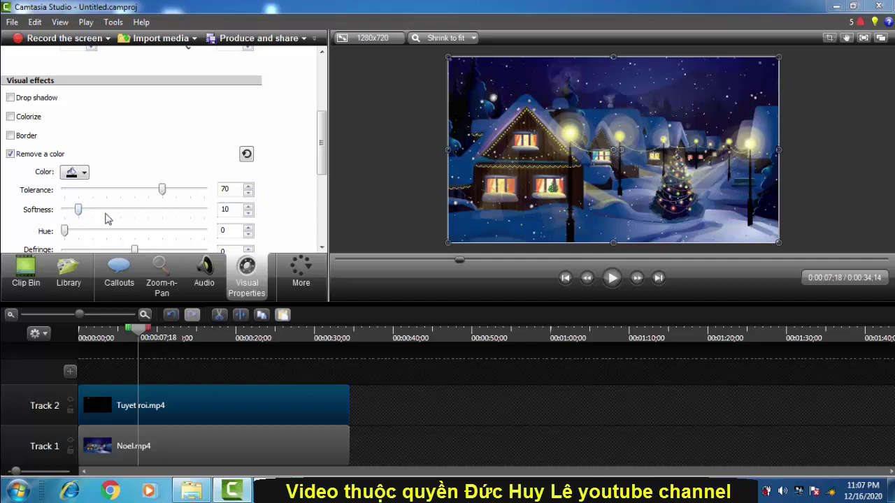
drag(79, 210, 162, 217)
drag(162, 193, 97, 202)
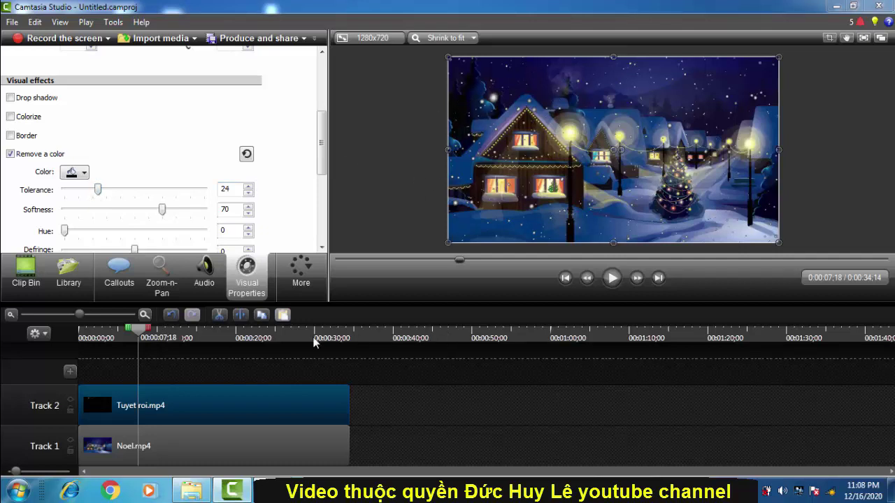
- Play the adjusted snow overlay from the start of the timeline to about 0:00:16;22
drag(105, 342, 79, 341)
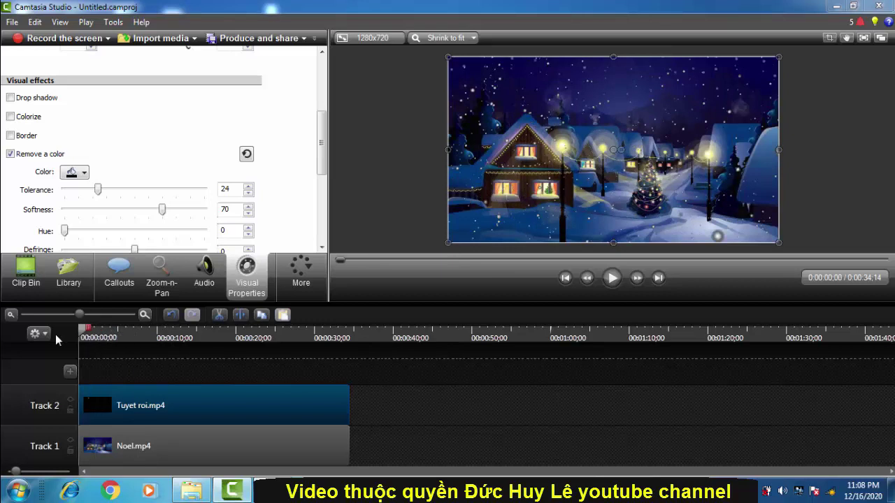
click(611, 280)
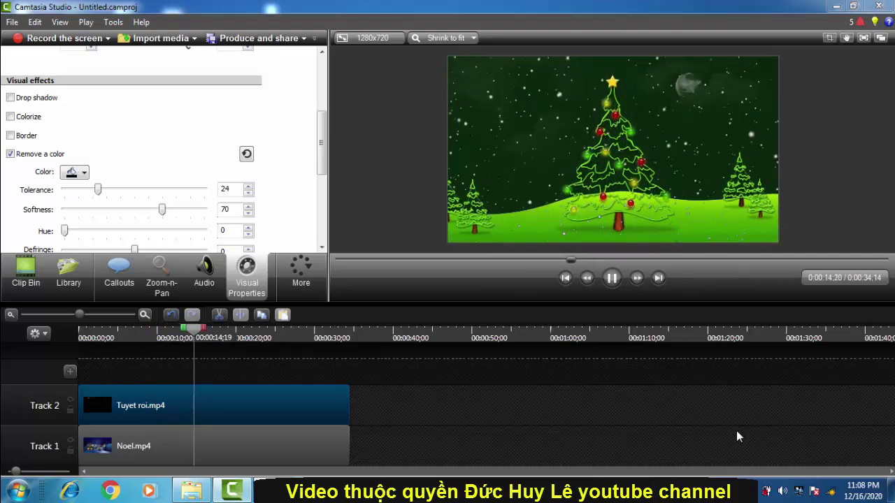
click(611, 278)
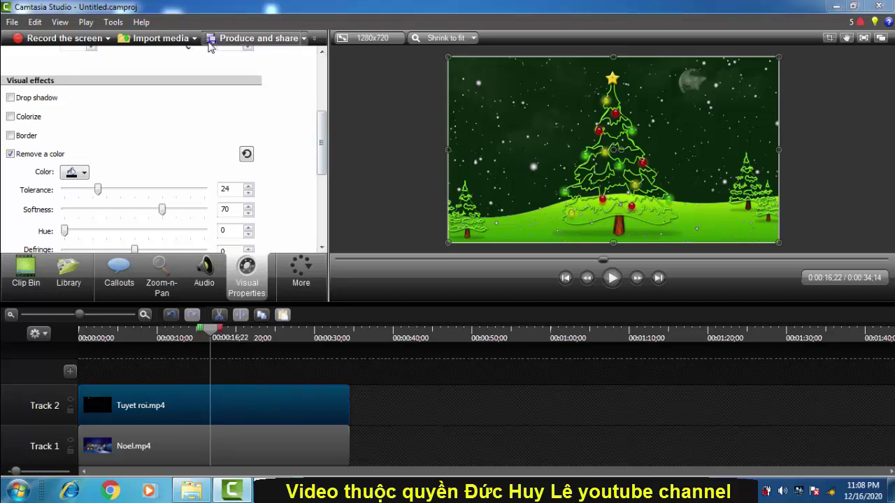
- Start producing the video with the MP4 with Smart Player (up to 720p) preset and continue to the file naming page
click(243, 42)
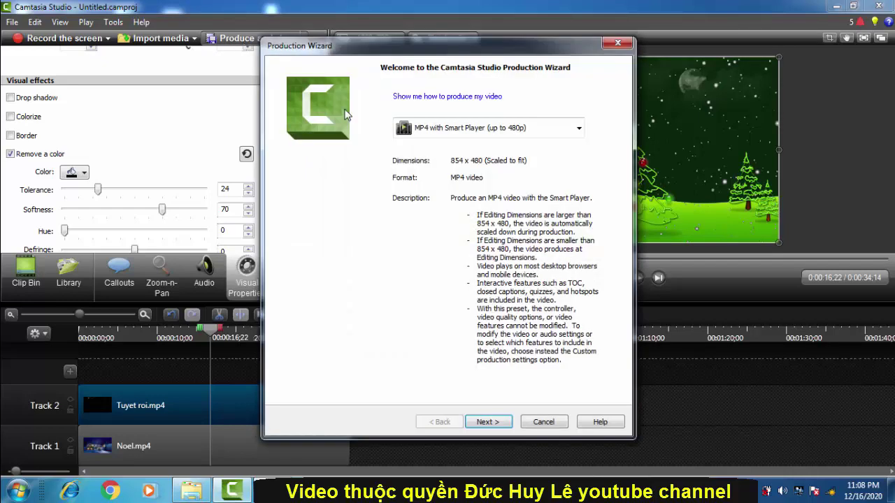
click(558, 132)
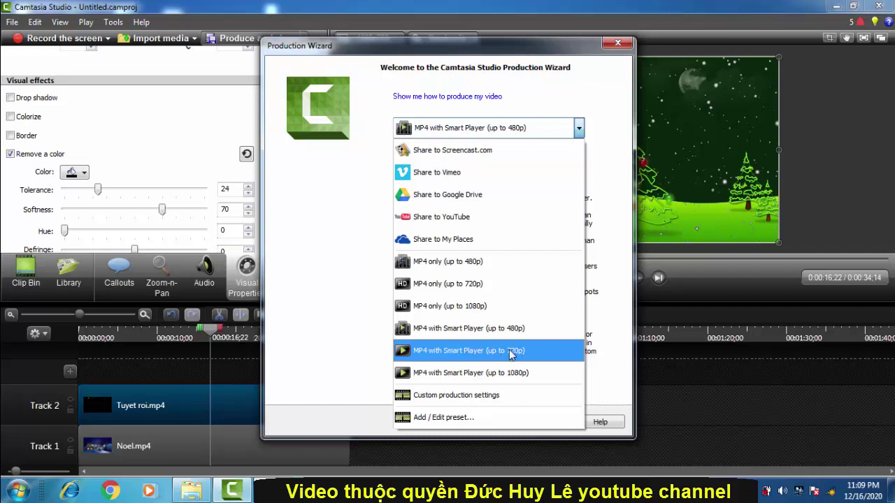
click(511, 354)
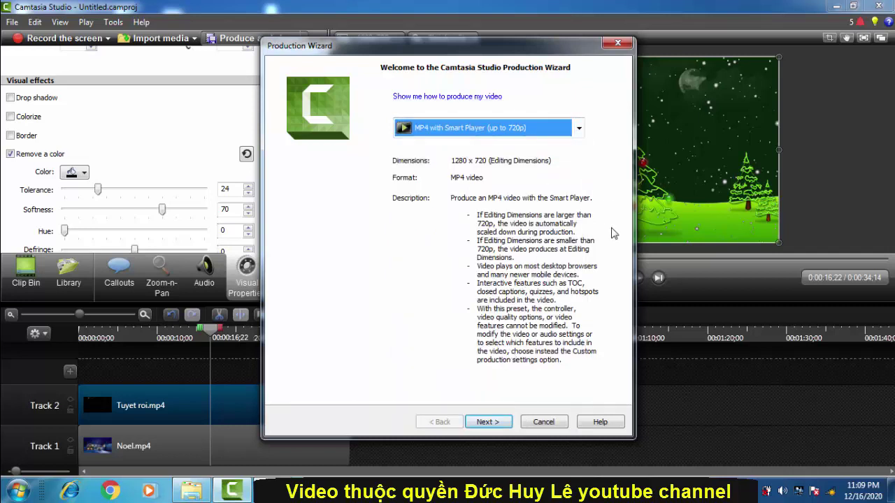
click(488, 422)
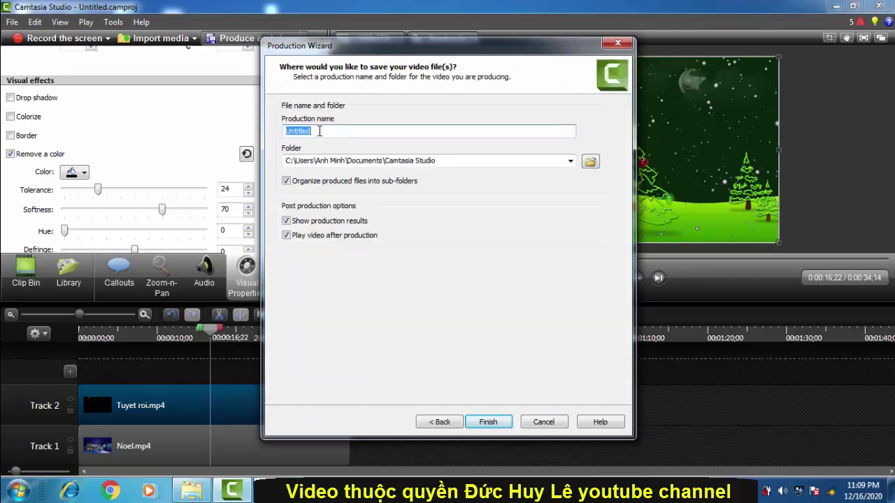
- Name the production "Hieu ung tuyet roi" and set the Desktop as its output folder
text(Hieu ung tuyet roi)
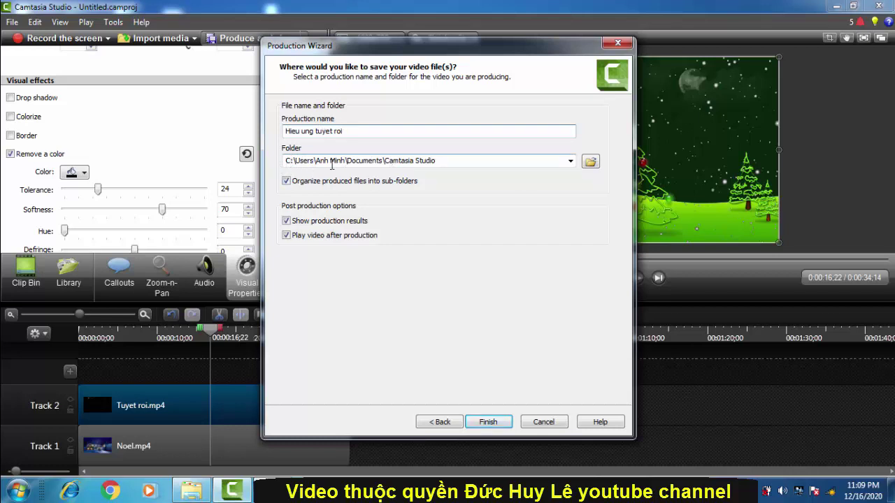
click(590, 162)
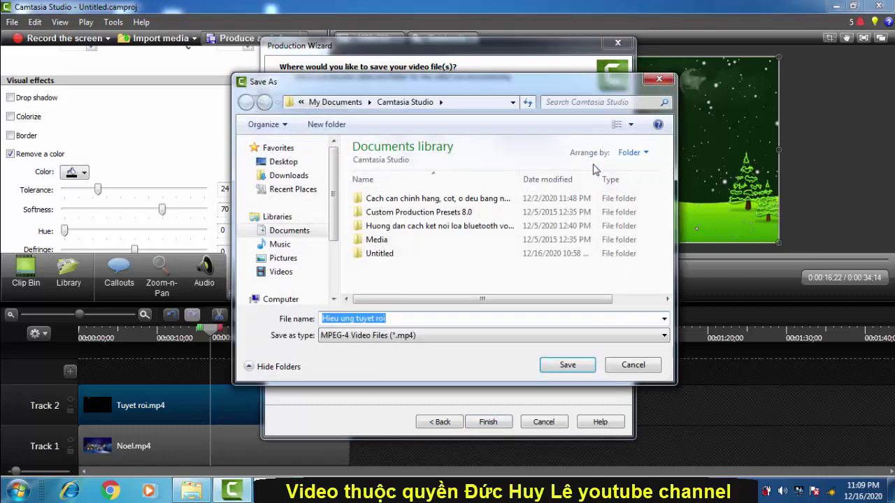
click(286, 162)
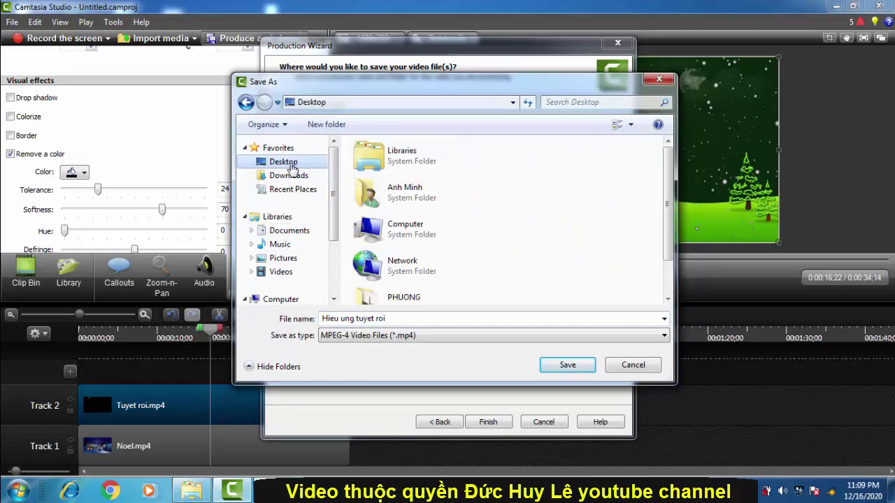
click(567, 366)
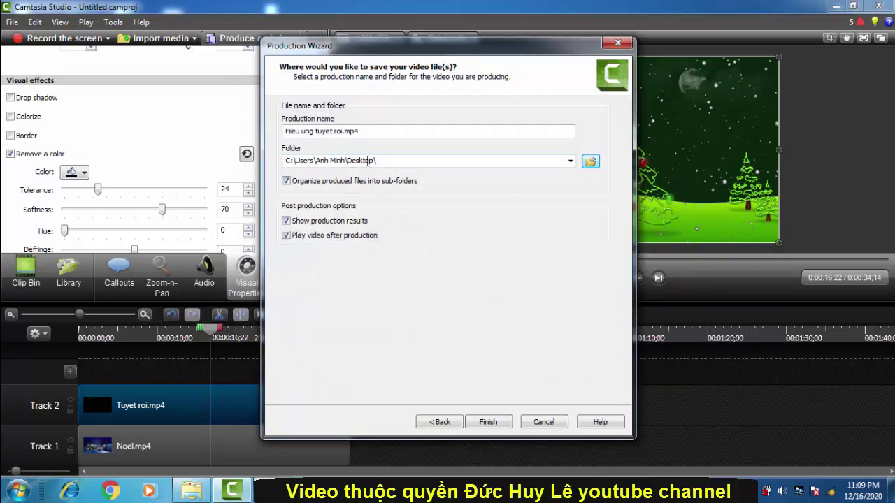
- Produce the video, and minimize the browser and file explorer windows to return to the production results in Camtasia Studio
click(489, 422)
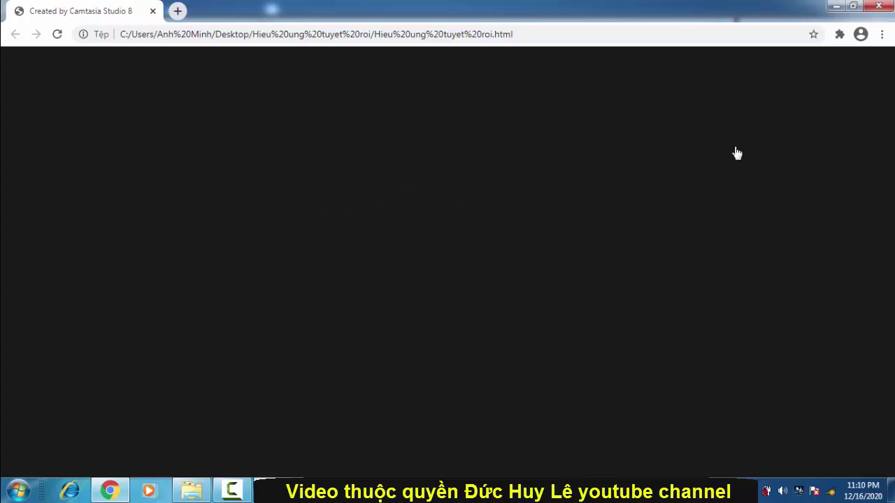
click(836, 10)
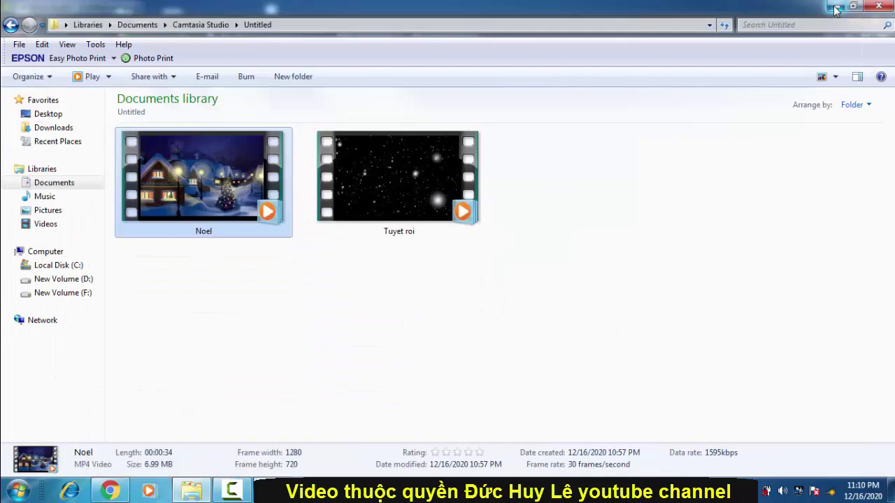
click(836, 9)
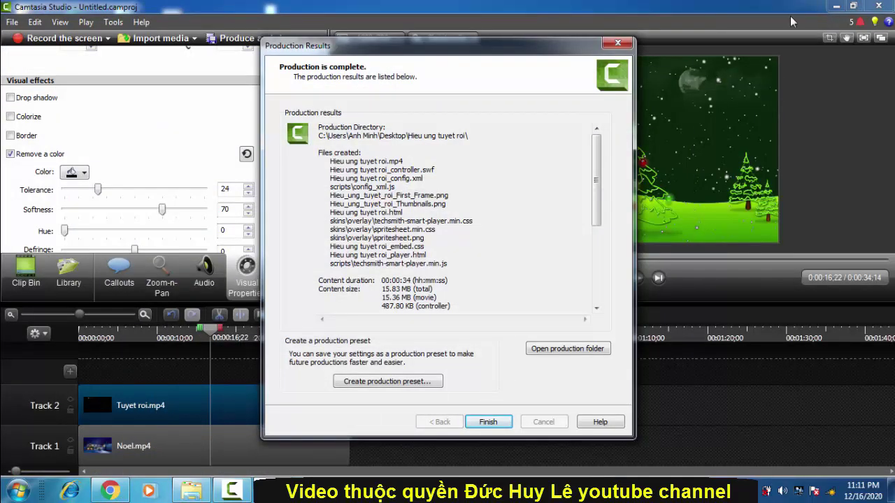
- Finish the production and open the "Hieu ung tuyet roi" output folder on the Desktop
click(489, 423)
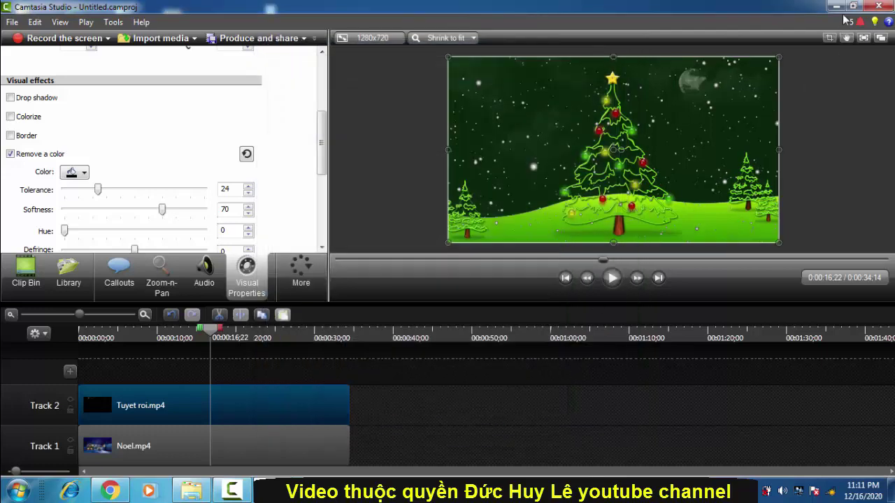
click(836, 7)
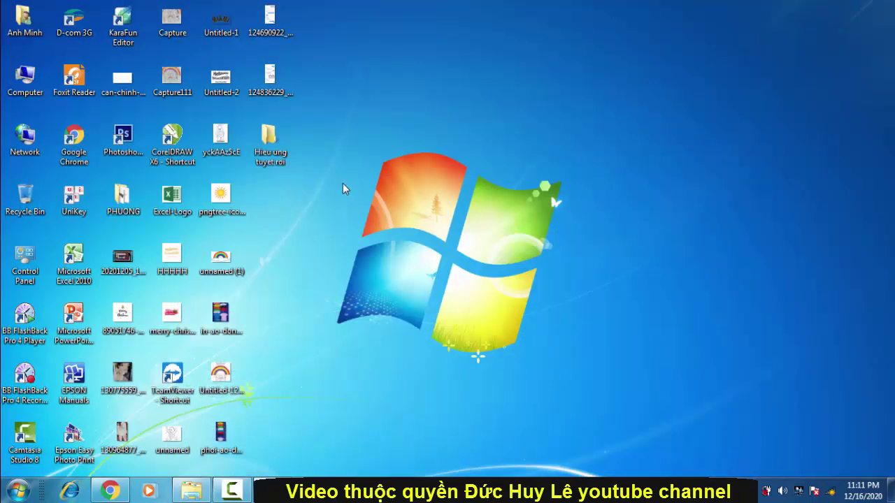
double_click(280, 162)
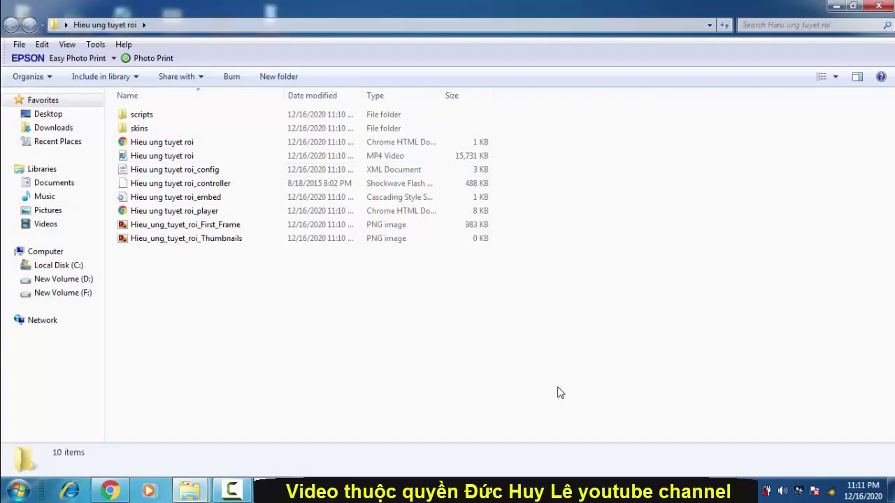
- Play the produced "Hieu ung tuyet roi" MP4 video to check the snow effect, resizing the player window during playback
click(144, 156)
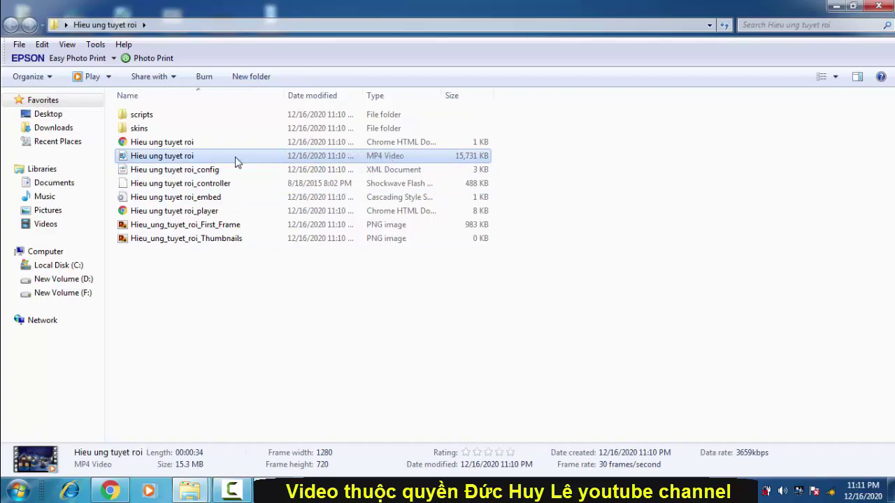
double_click(189, 160)
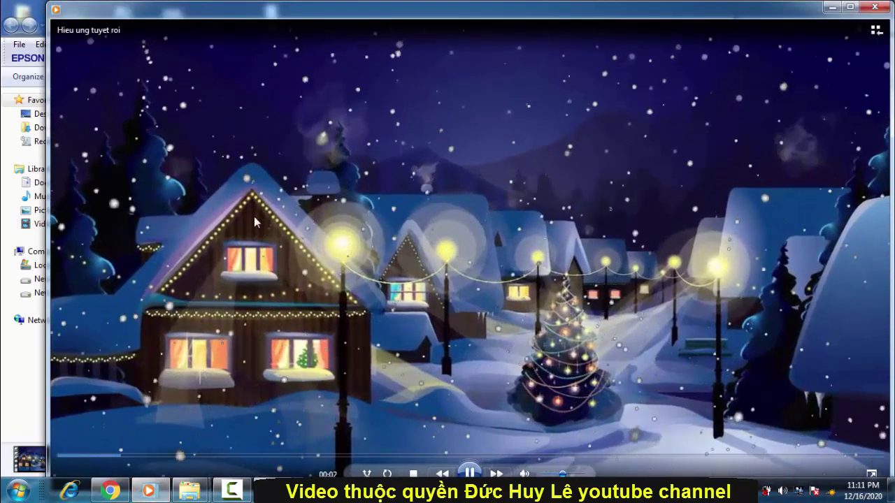
drag(886, 148, 643, 148)
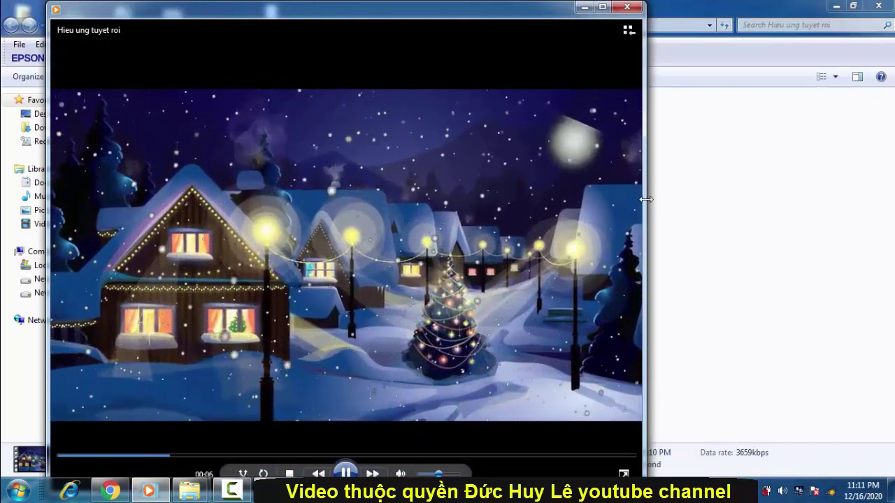
drag(643, 169, 503, 169)
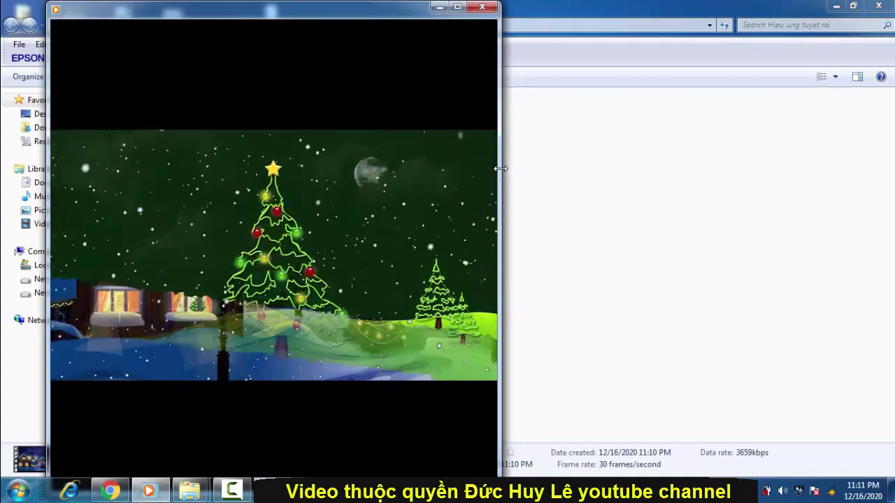
mouse_move(337, 209)
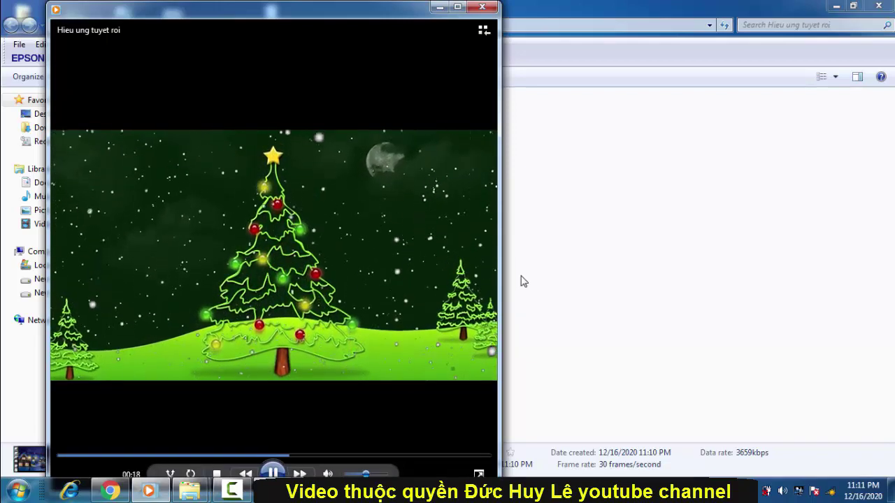
drag(501, 263, 724, 266)
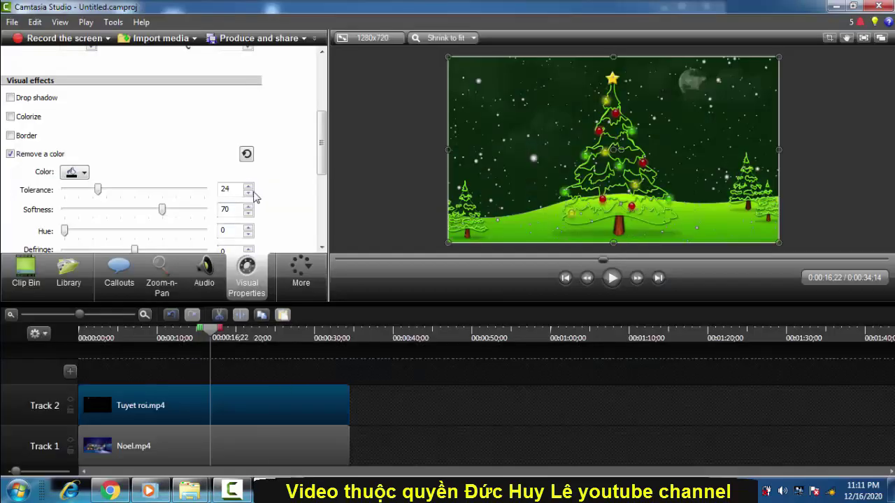
scroll(255, 198, down, 3)
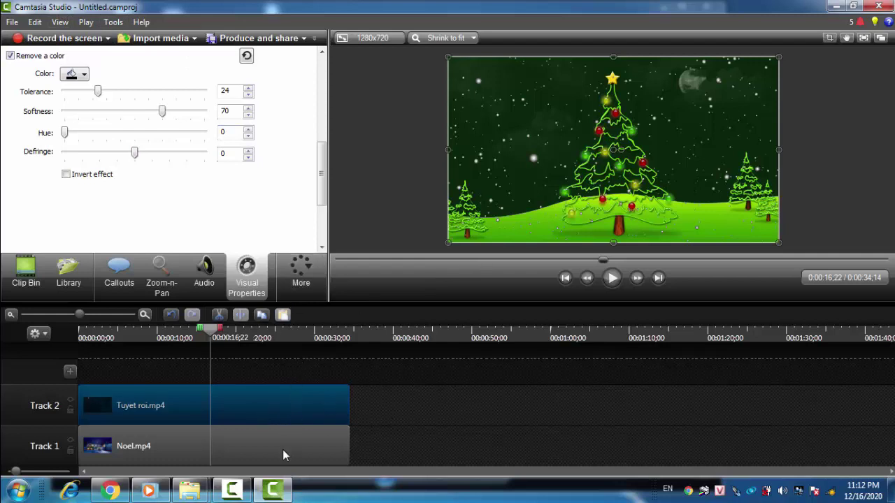
mouse_move(283, 451)
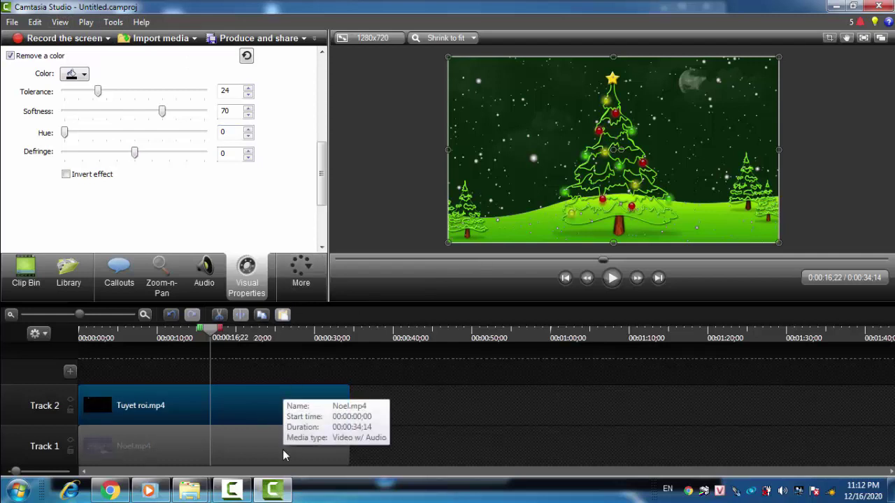